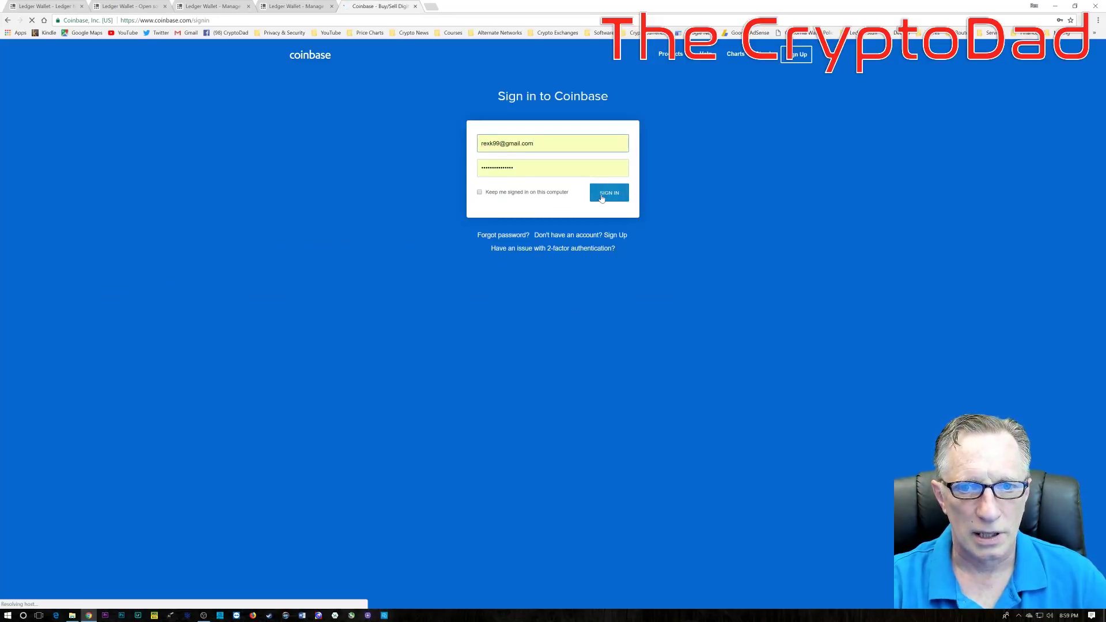
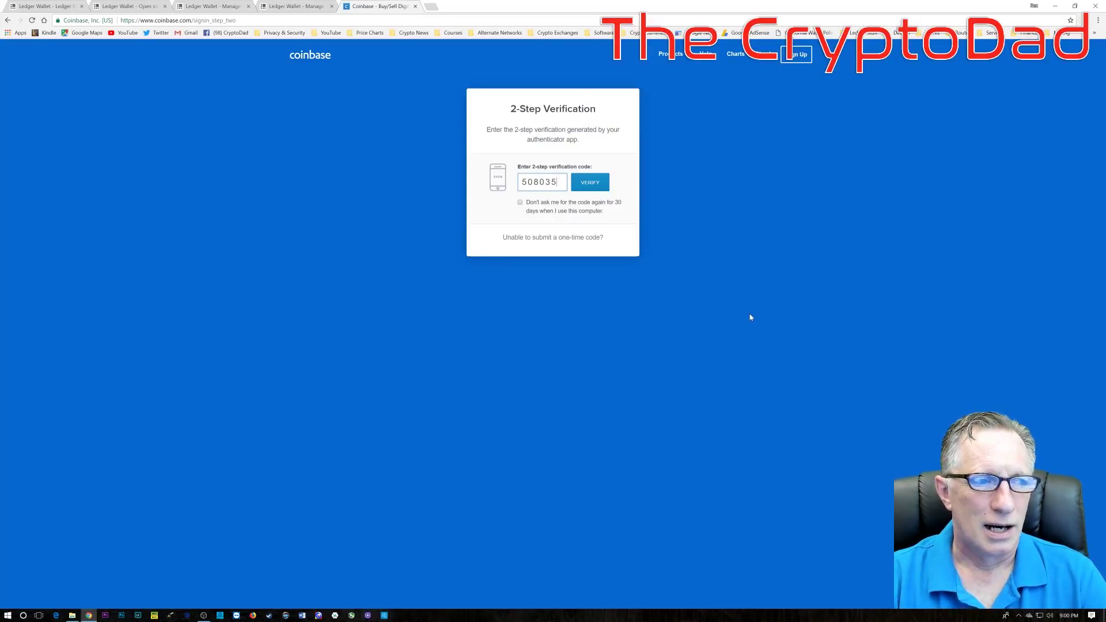
Step: Finish two-step sign-in with the verification code and start a Litecoin buy paid by Visa debit
click(591, 183)
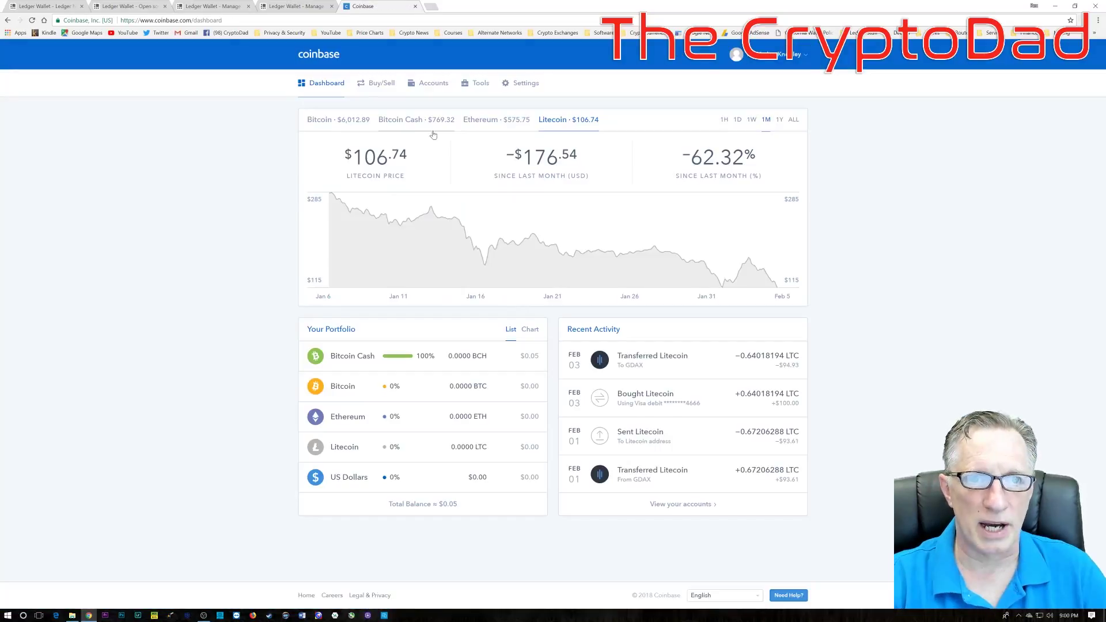
click(375, 89)
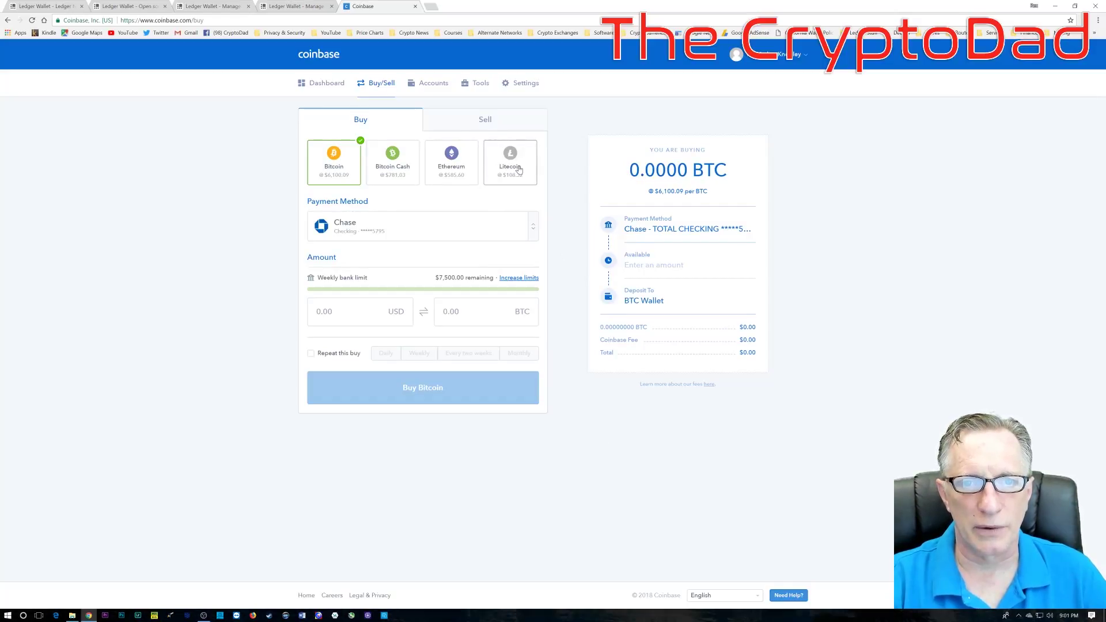
click(511, 165)
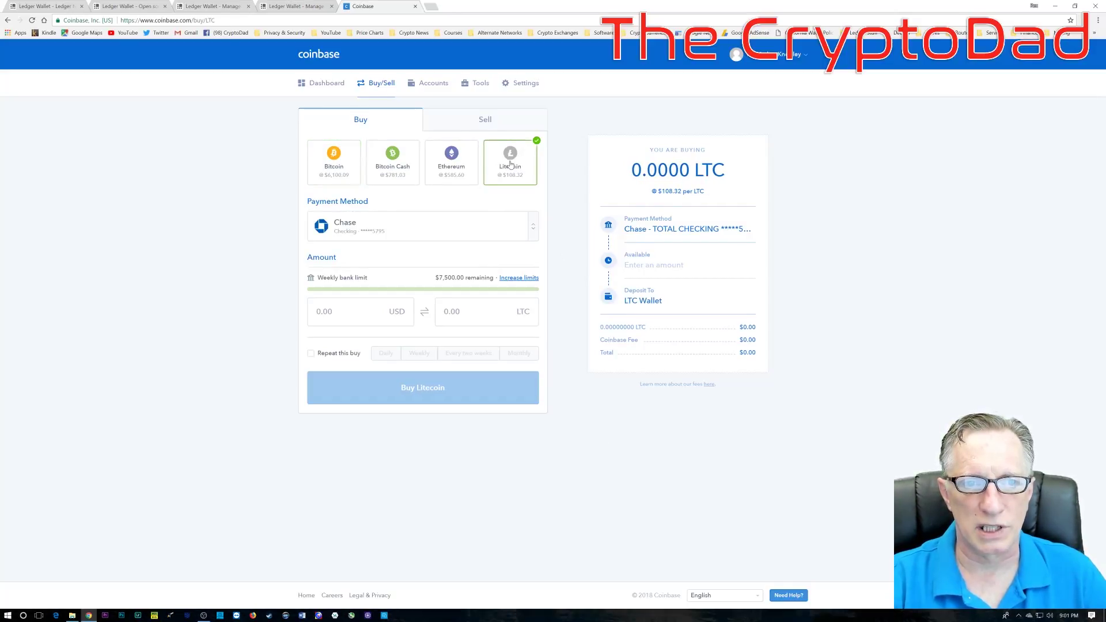
click(535, 229)
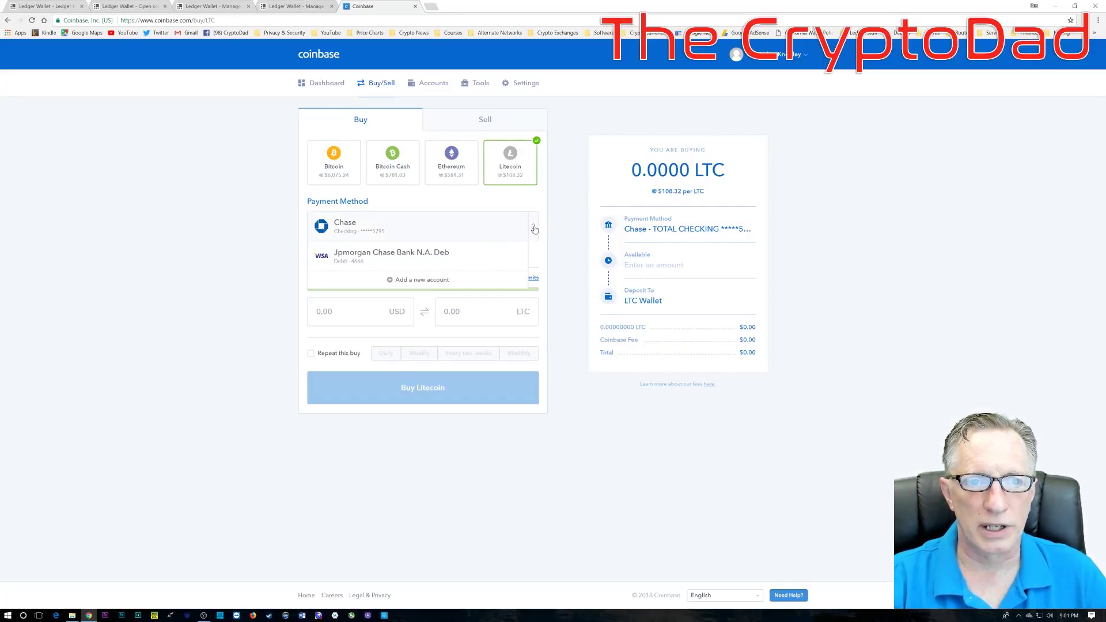
click(383, 260)
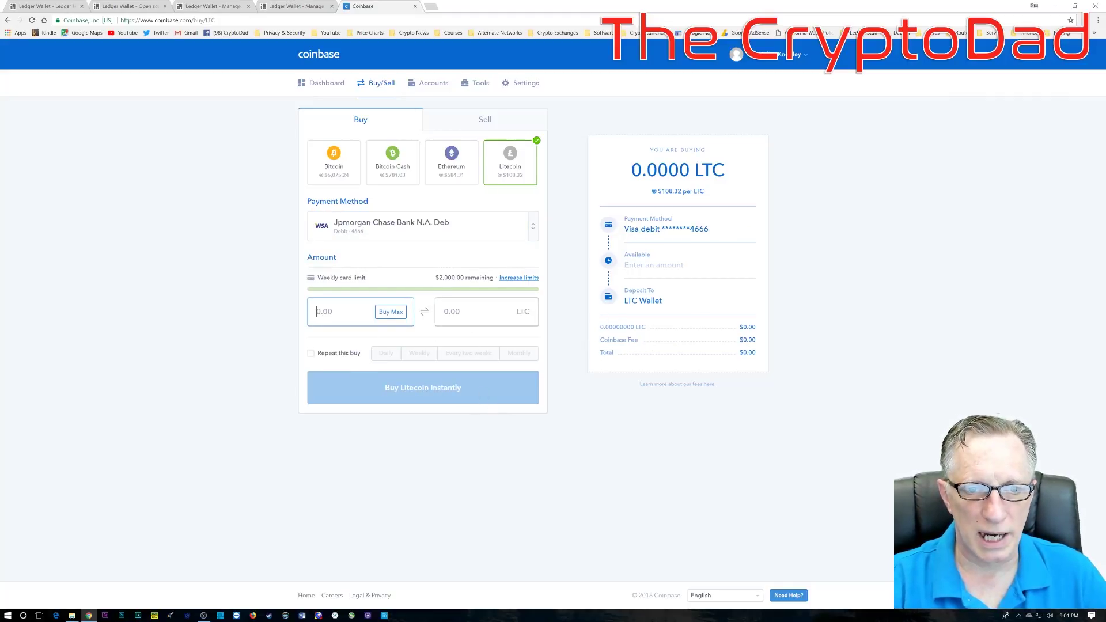
Step: Buy and confirm 1 LTC for $112.48, then return to the dashboard
click(519, 319)
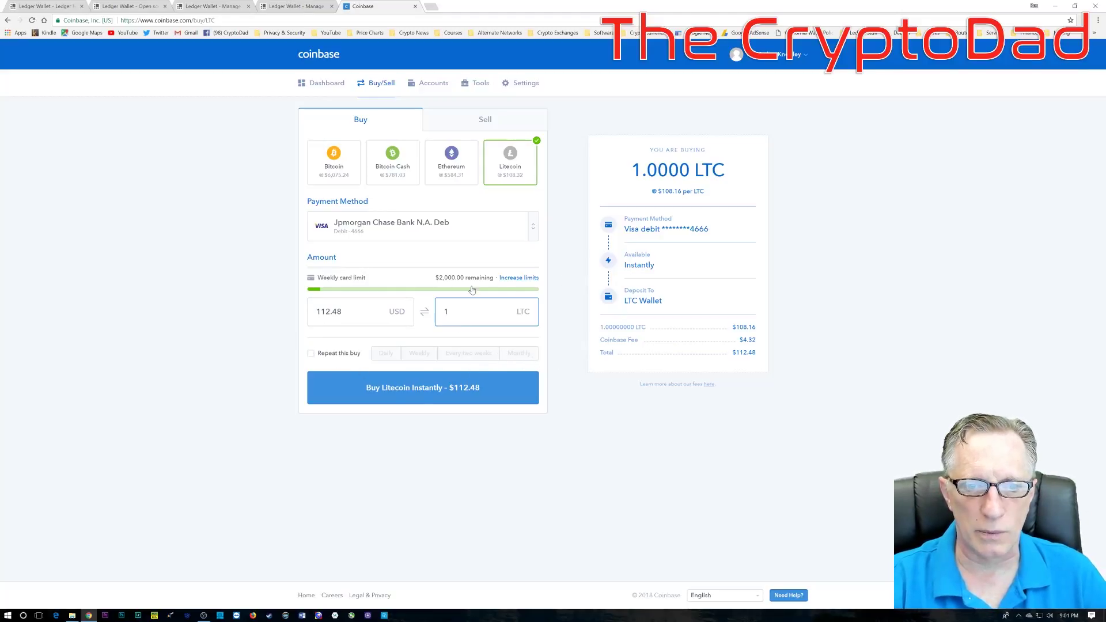
click(419, 389)
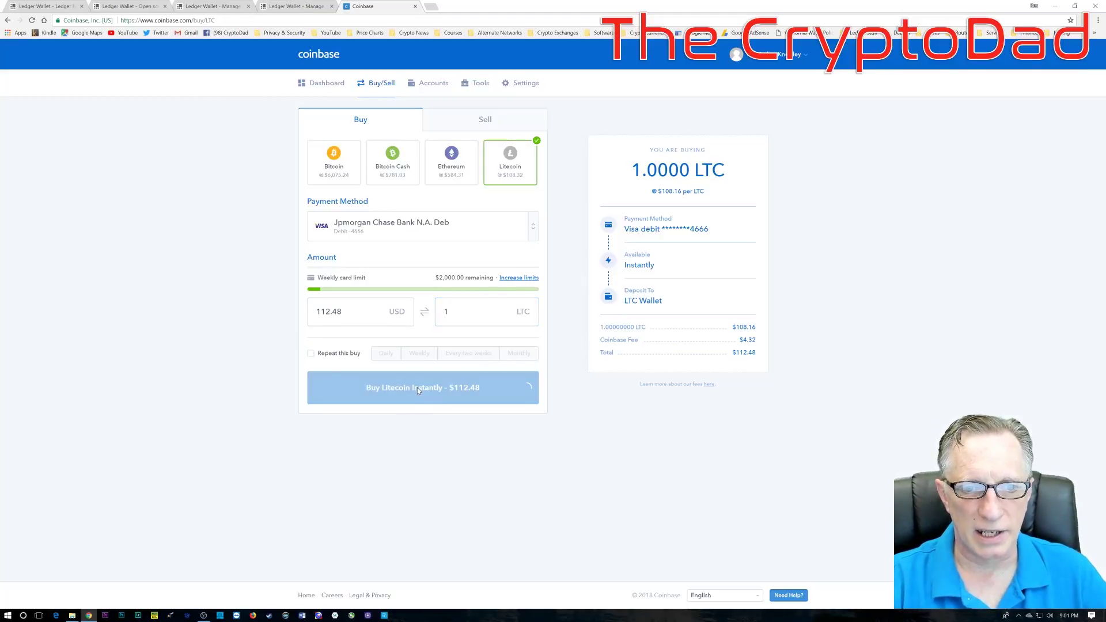
click(645, 276)
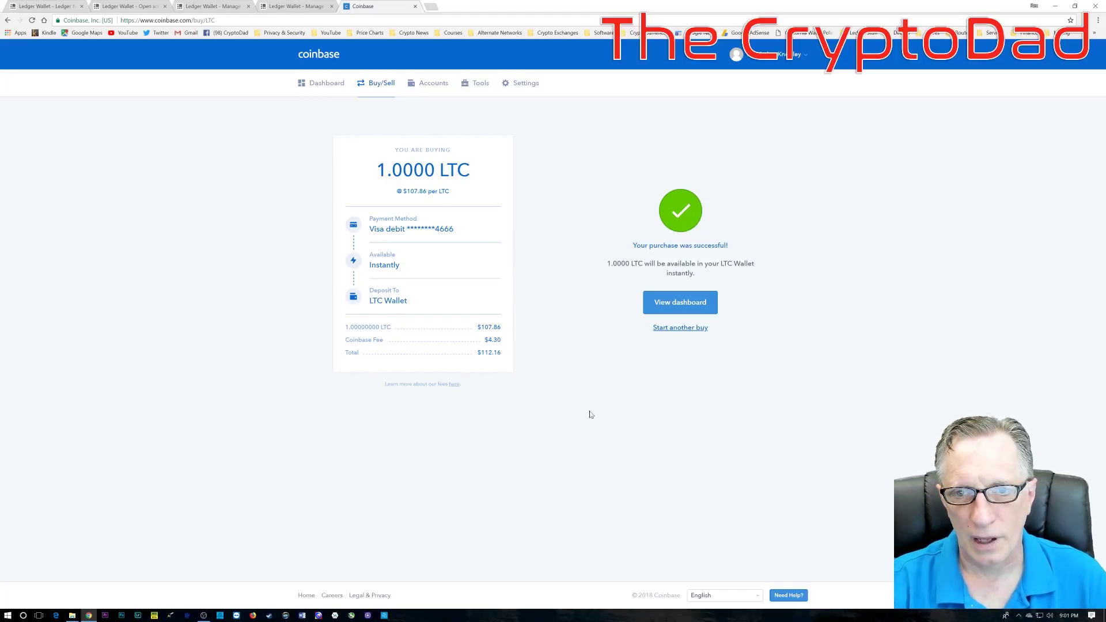
click(712, 309)
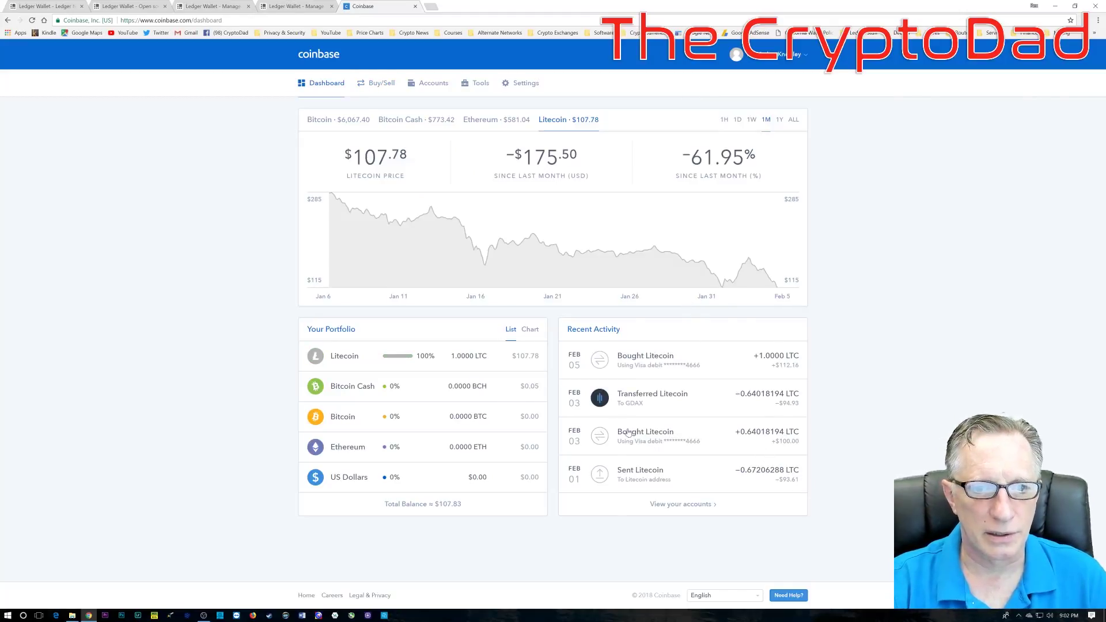
key(ctrl+t)
Step: Open GDAX from the bookmarks and switch to the LTC-USD market
click(558, 32)
click(562, 46)
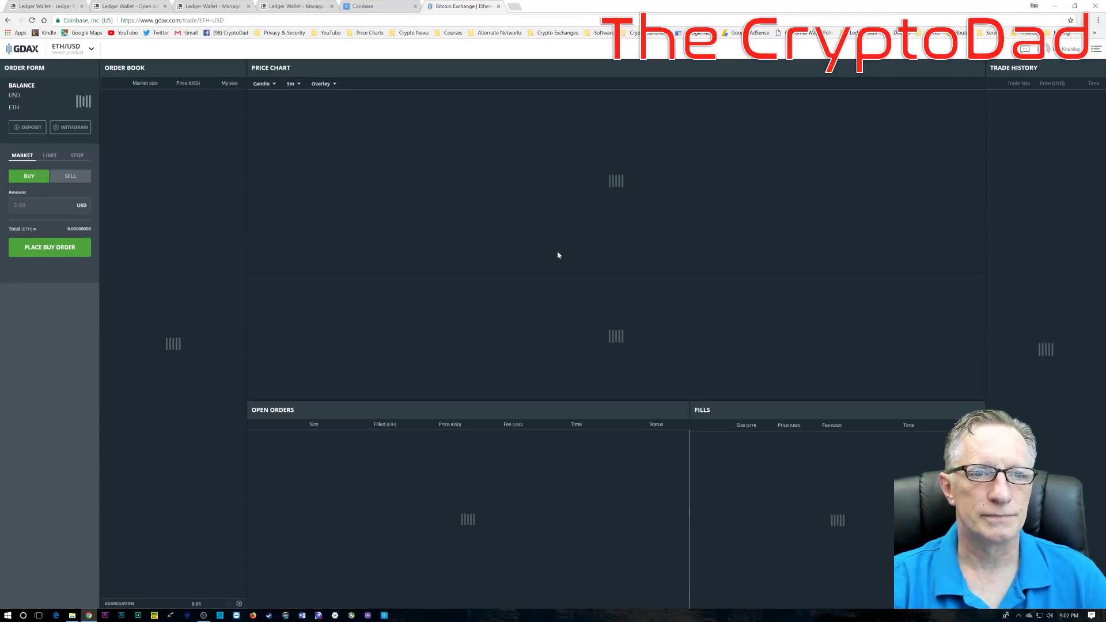
click(69, 51)
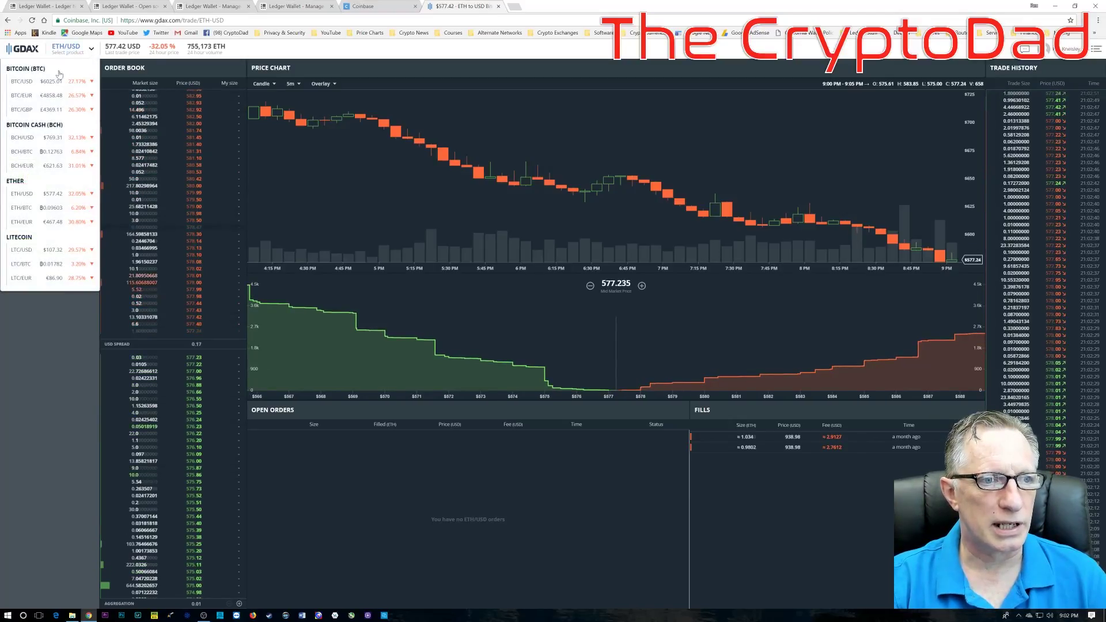
click(33, 252)
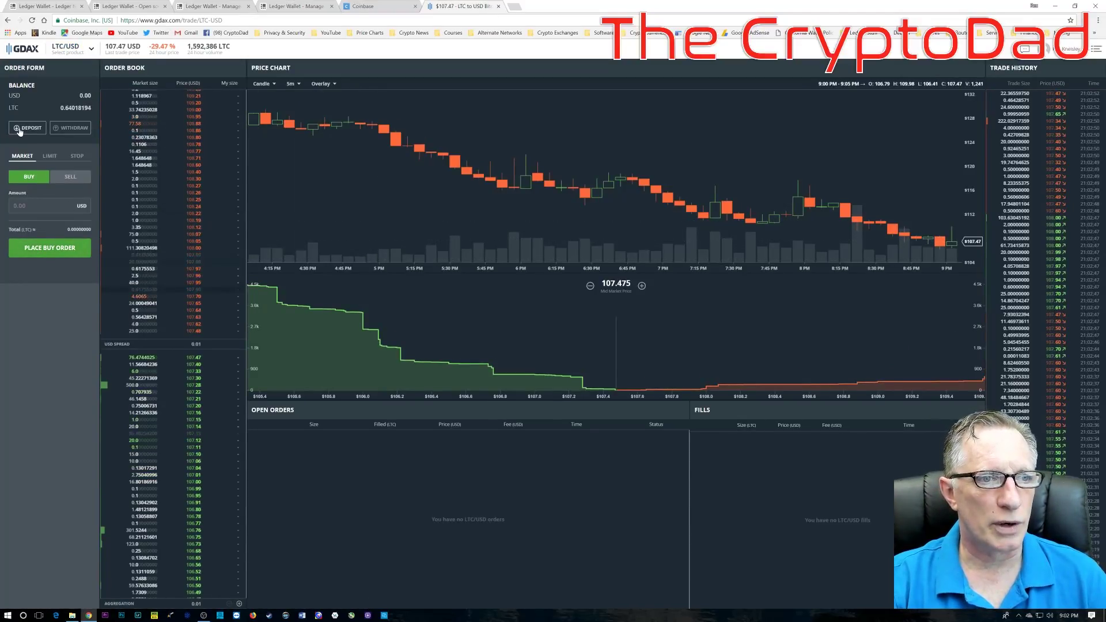
Step: Deposit 1 LTC into GDAX from the Coinbase LTC wallet
click(30, 130)
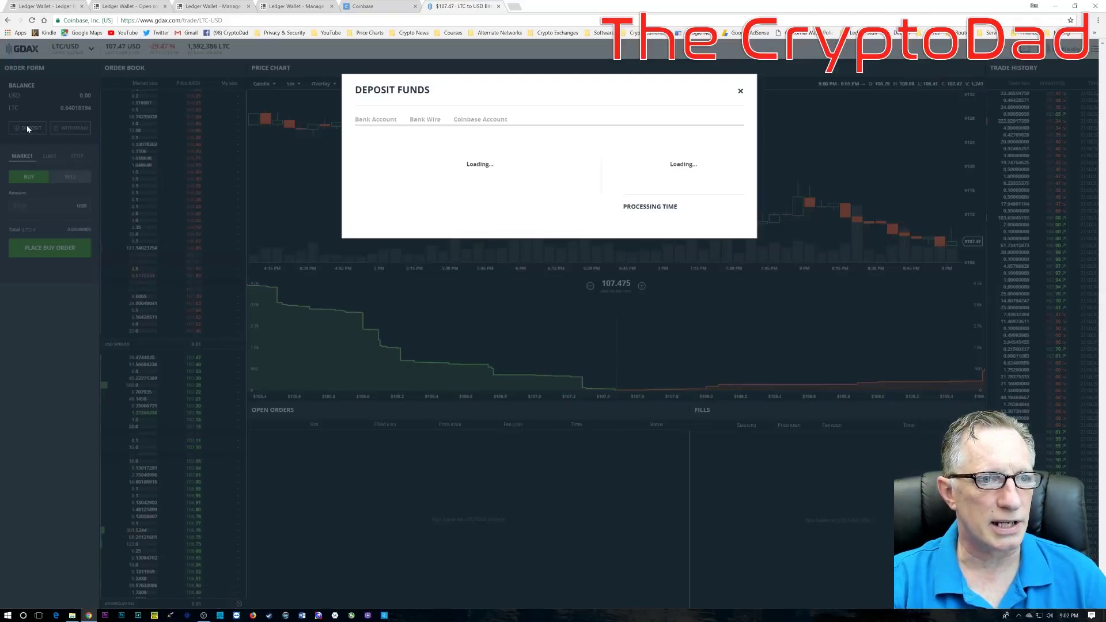
click(481, 120)
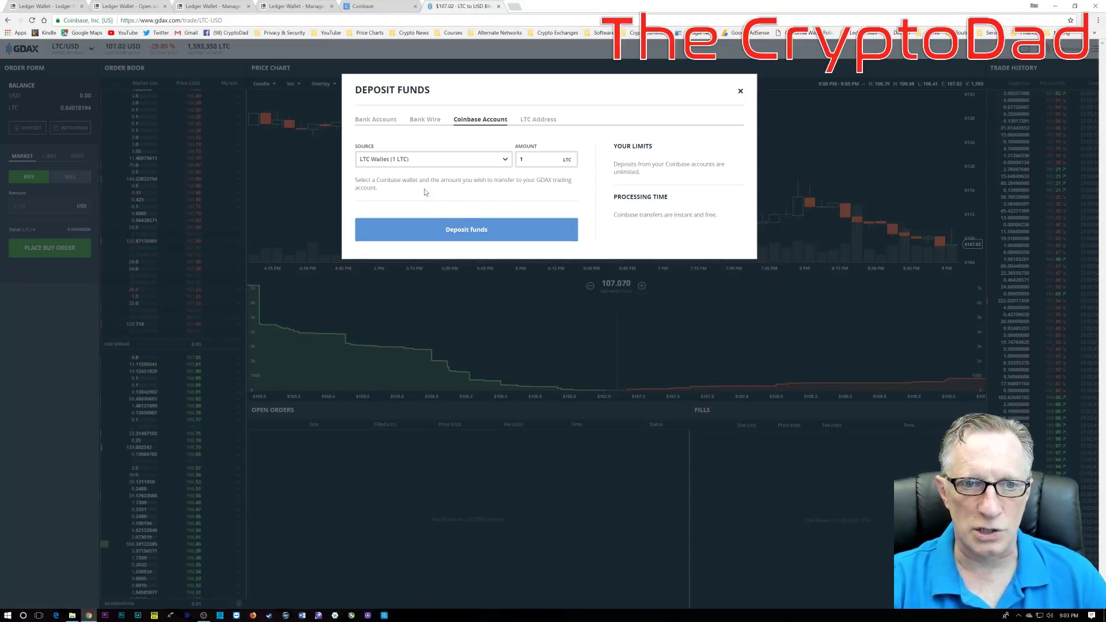
click(466, 230)
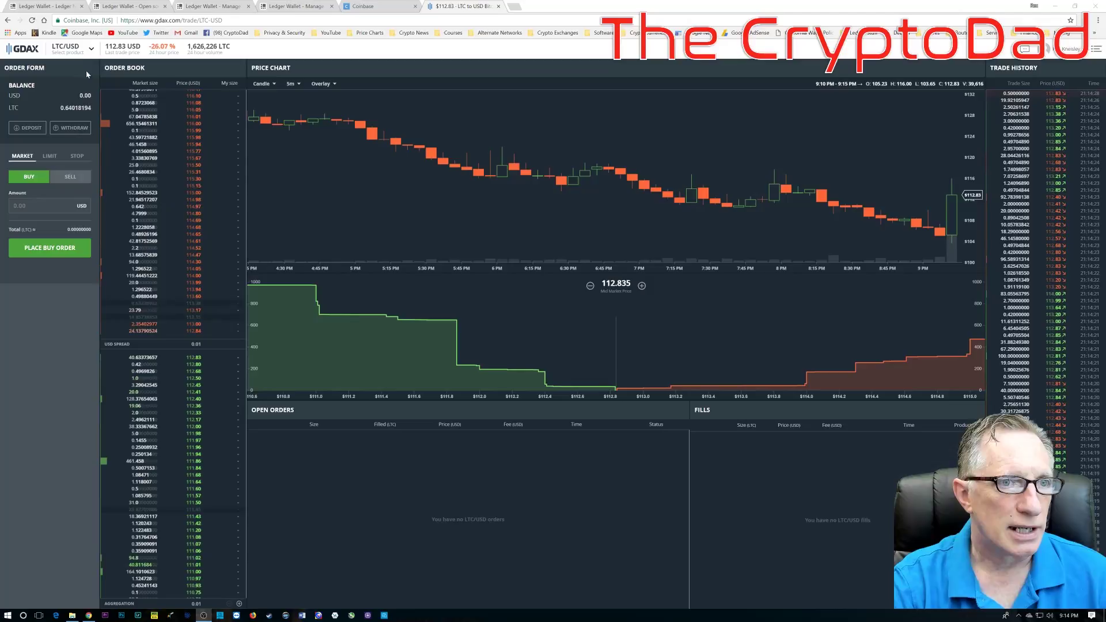
Step: On the LTC-BTC market, place a sell order for 0.32018194 LTC
click(91, 49)
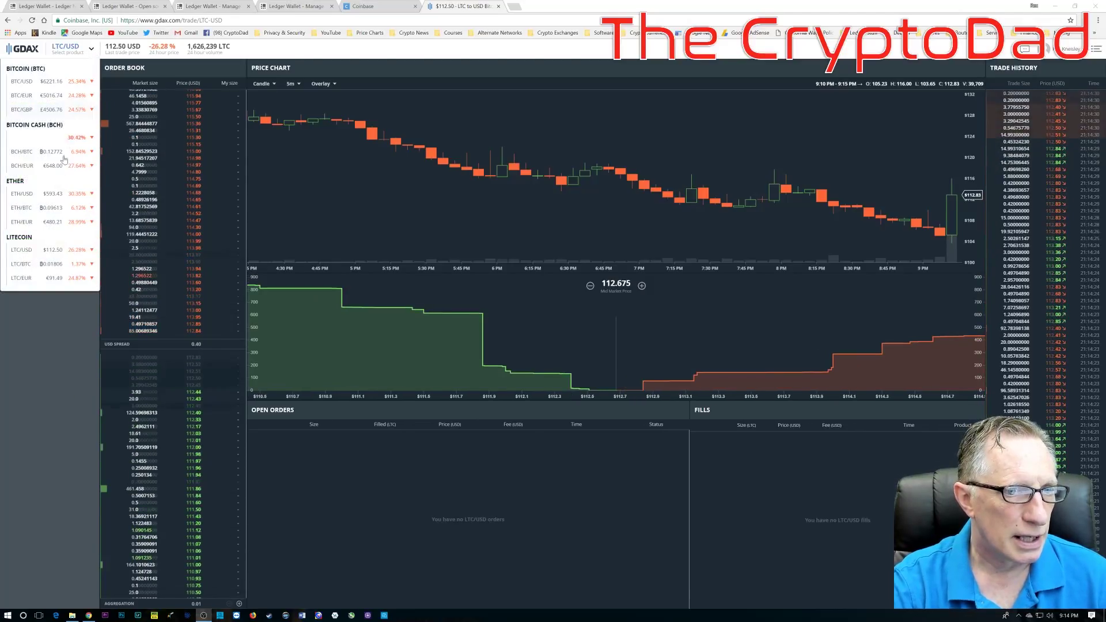
click(57, 265)
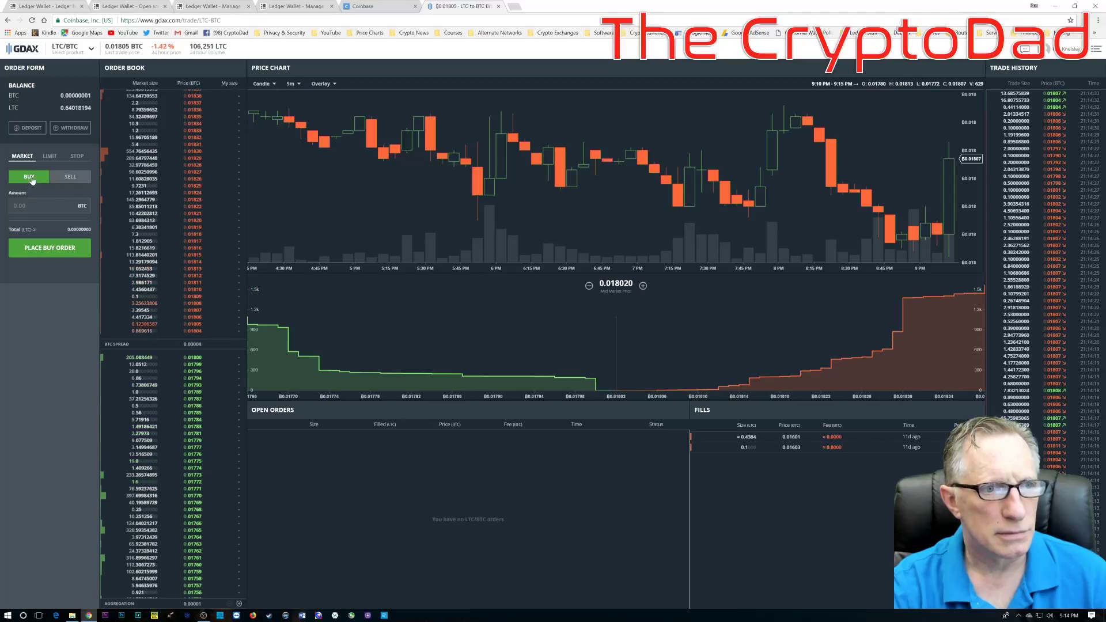
click(75, 108)
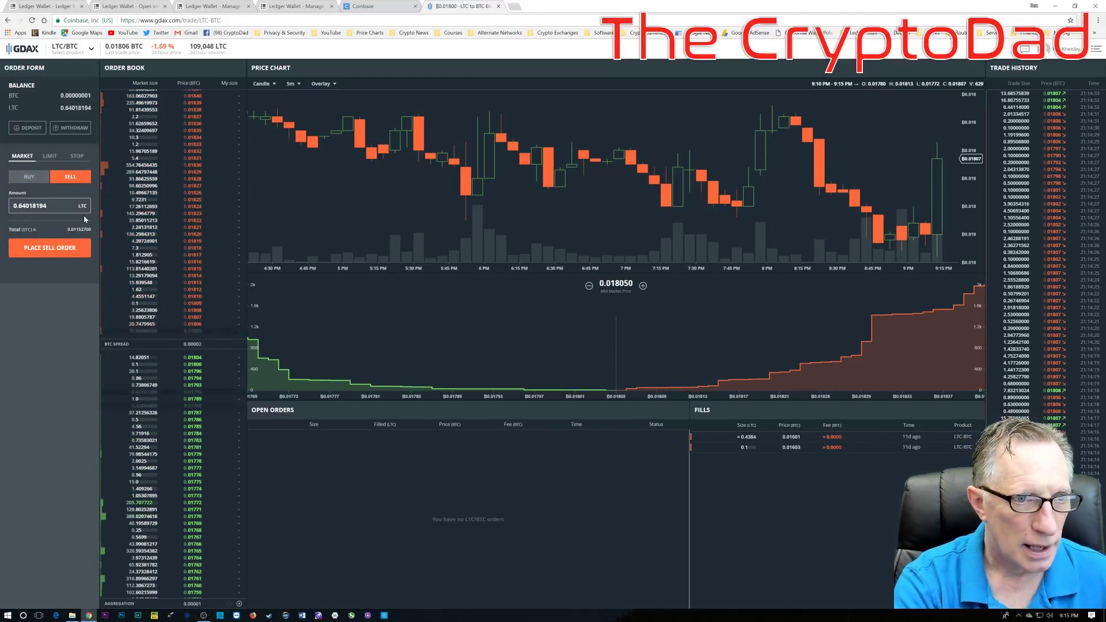
key(BackSpace)
key(BackSpace)
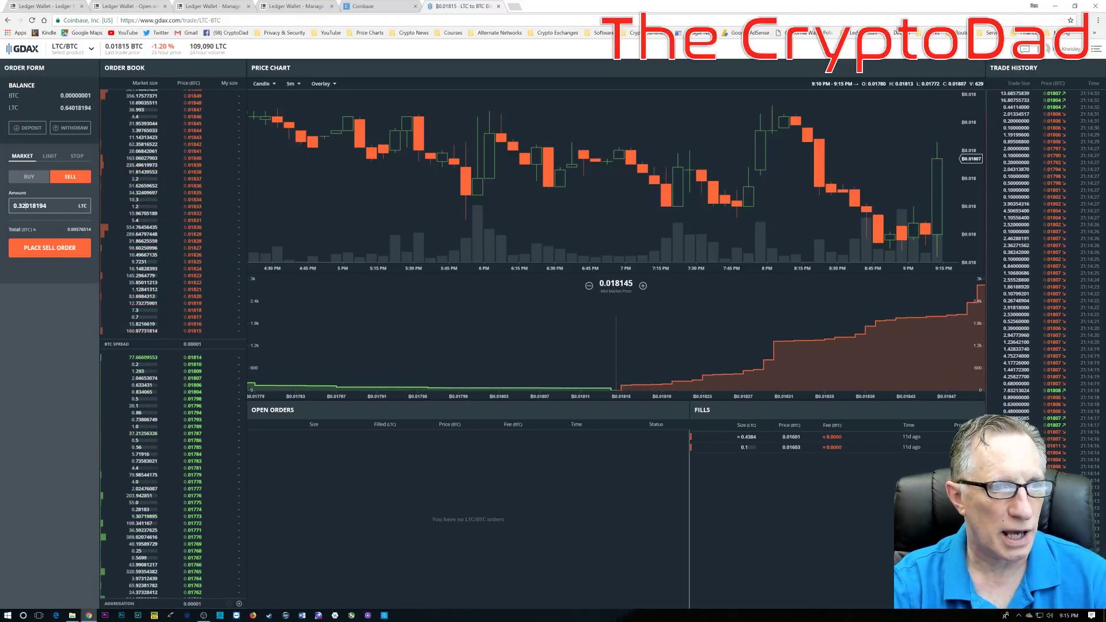
click(56, 249)
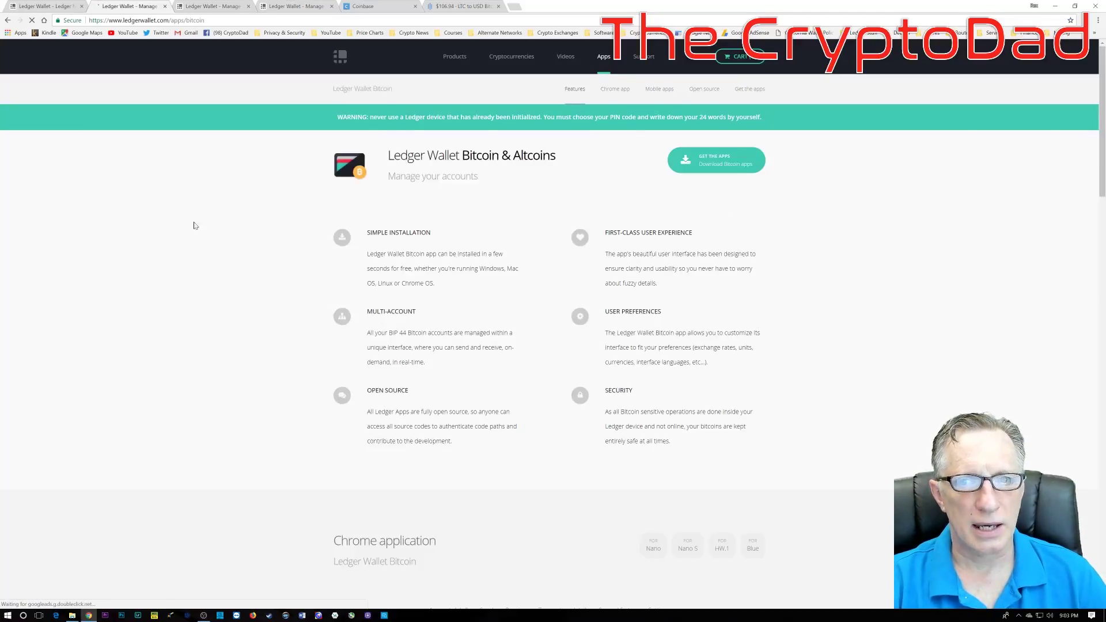
Step: Install the Ledger Wallet Bitcoin Chrome app from ledgerwallet.com
click(716, 159)
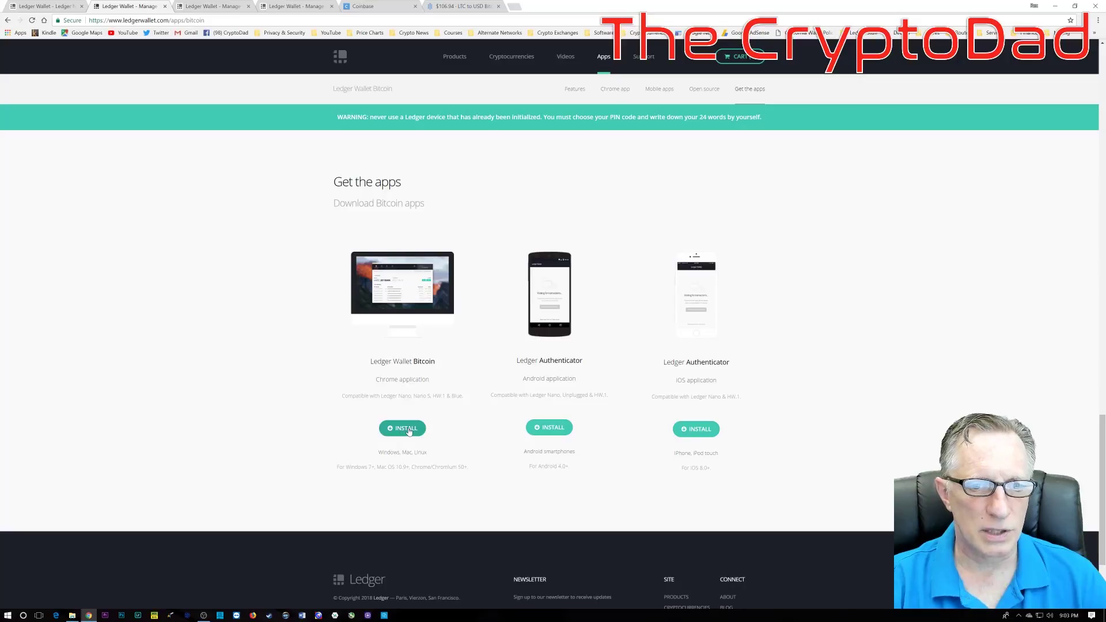
click(407, 429)
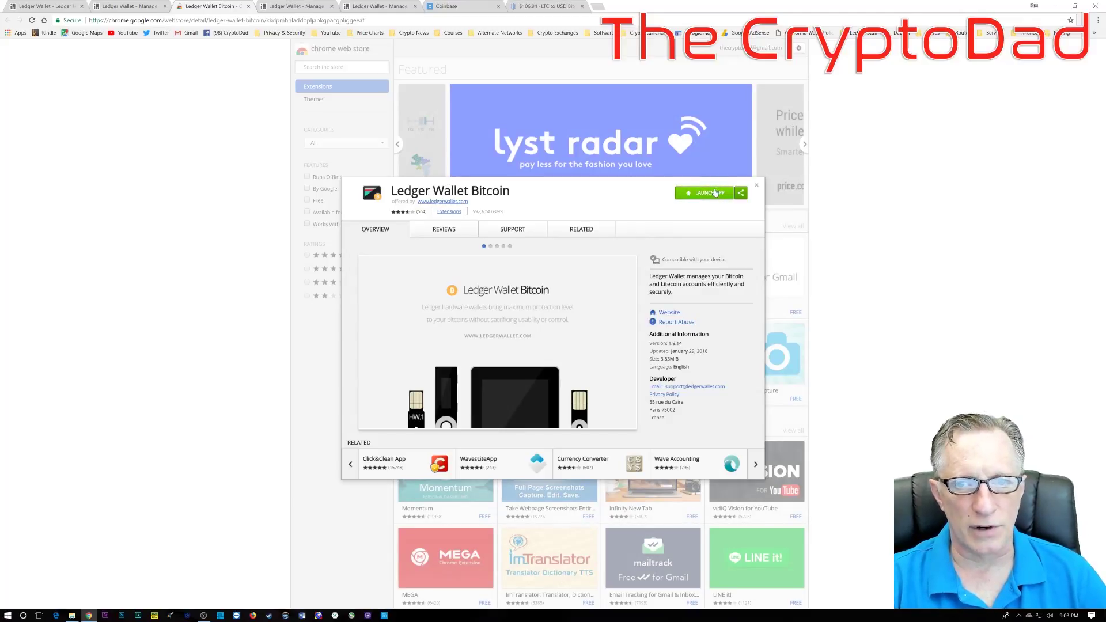
click(210, 136)
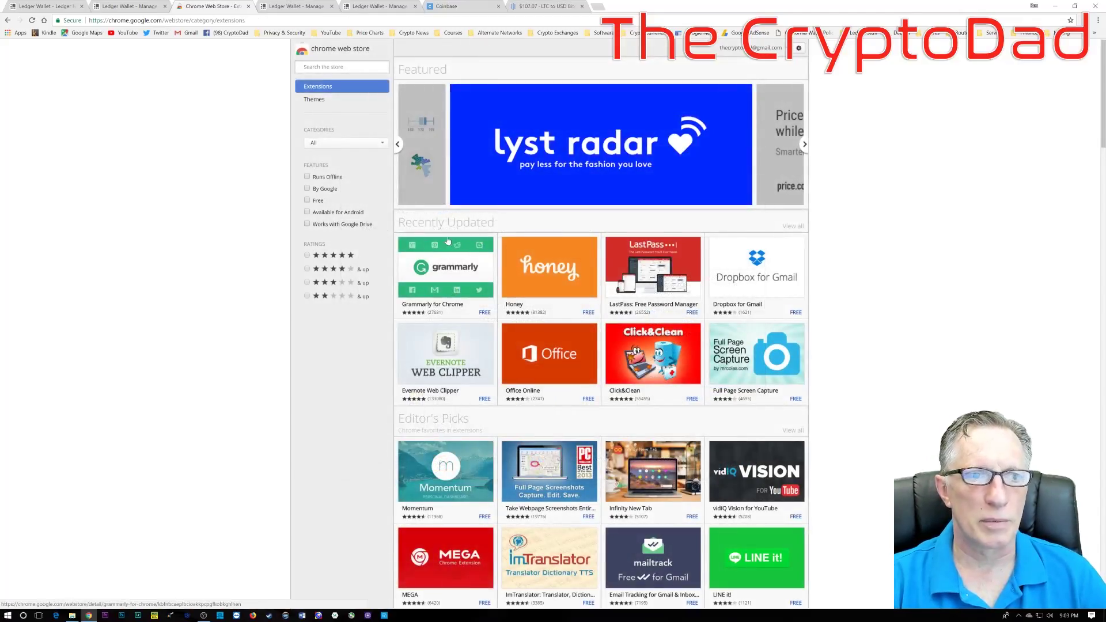
click(18, 33)
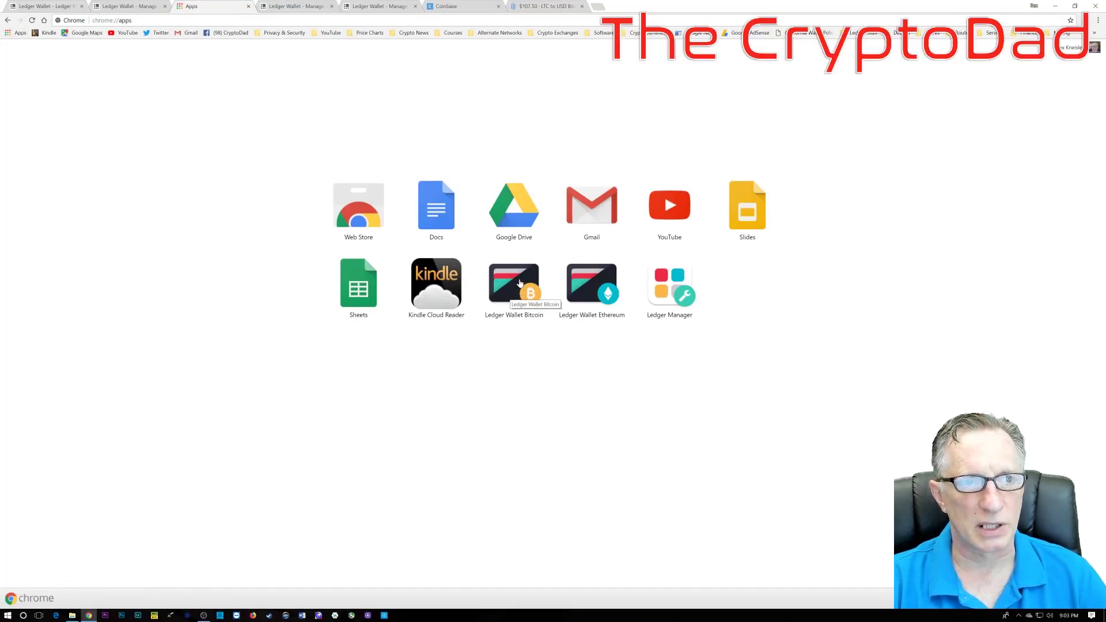
click(128, 8)
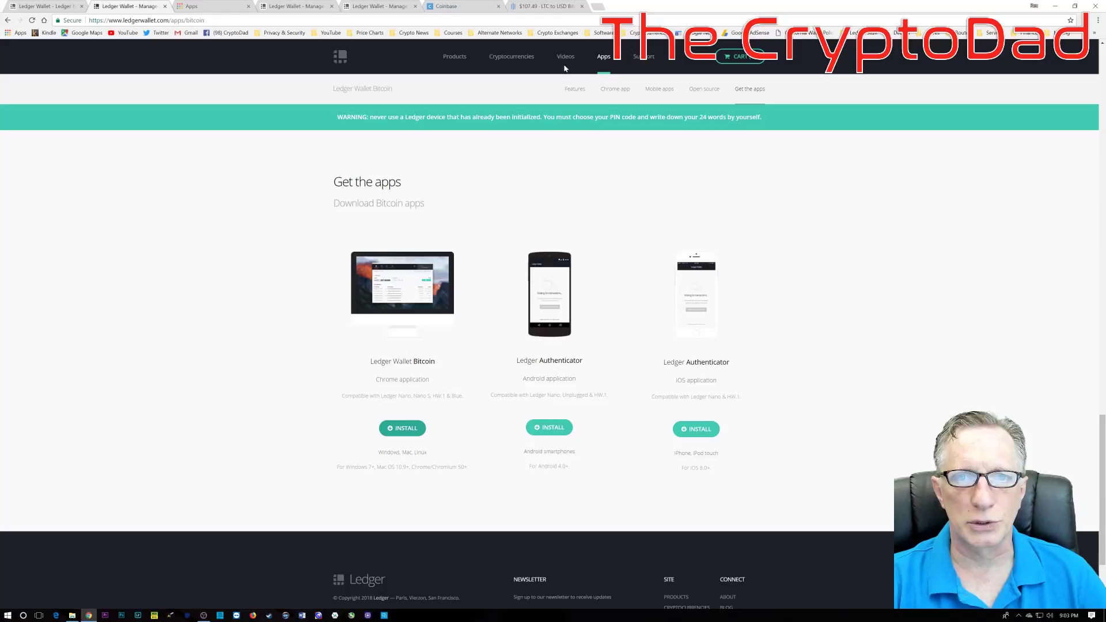
Step: From the Ledger apps overview, install the Ledger Manager Chrome app
click(603, 56)
scroll(680, 452, down, 4)
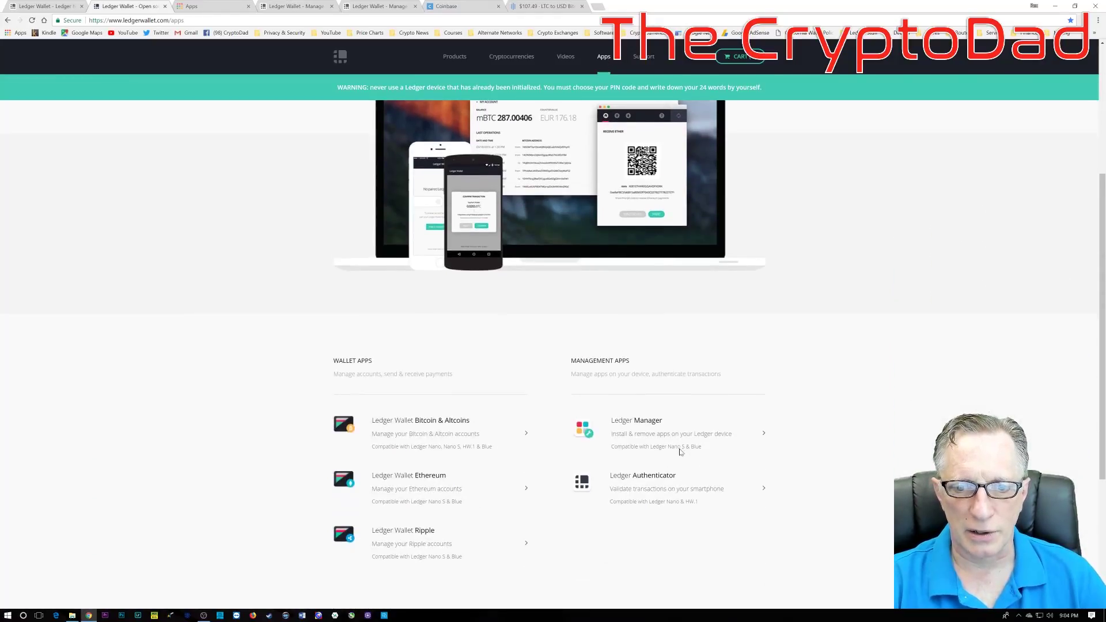
scroll(680, 453, down, 3)
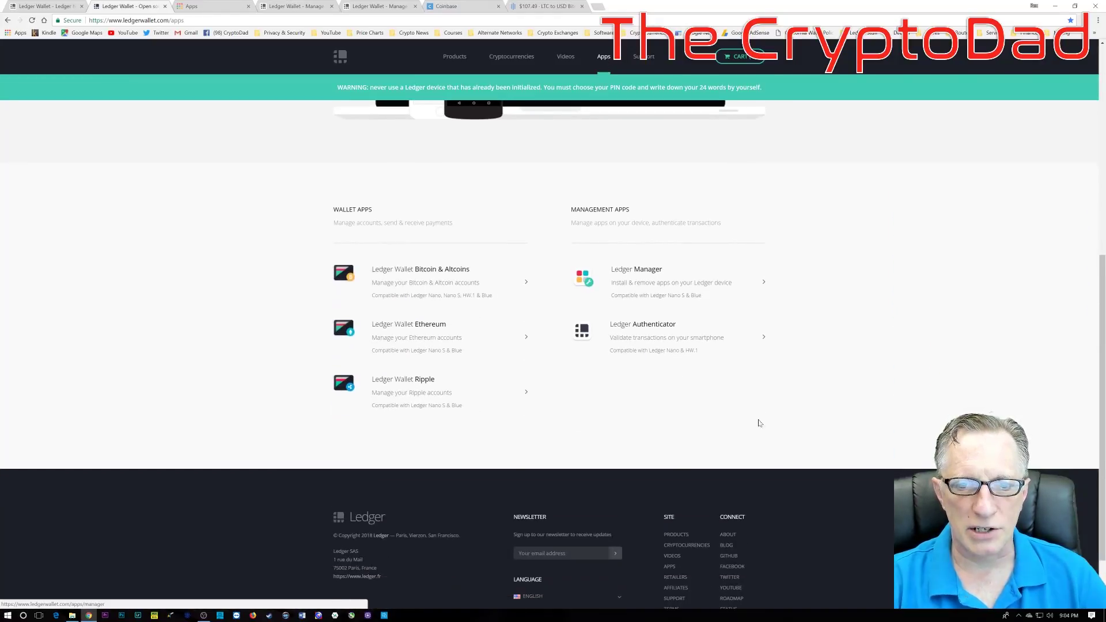
click(650, 273)
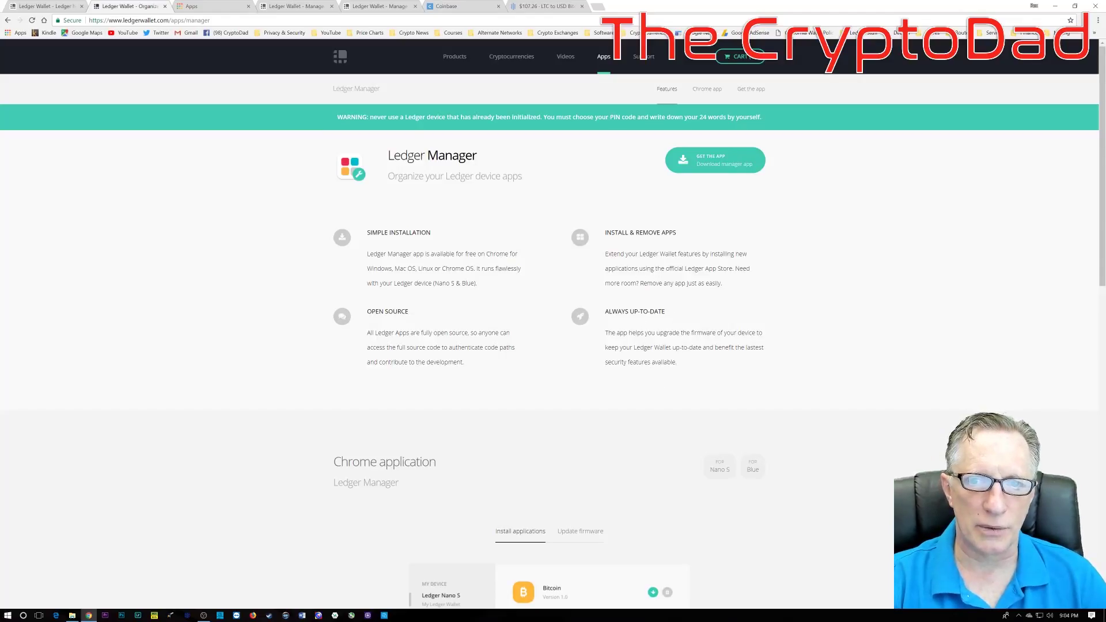
click(722, 167)
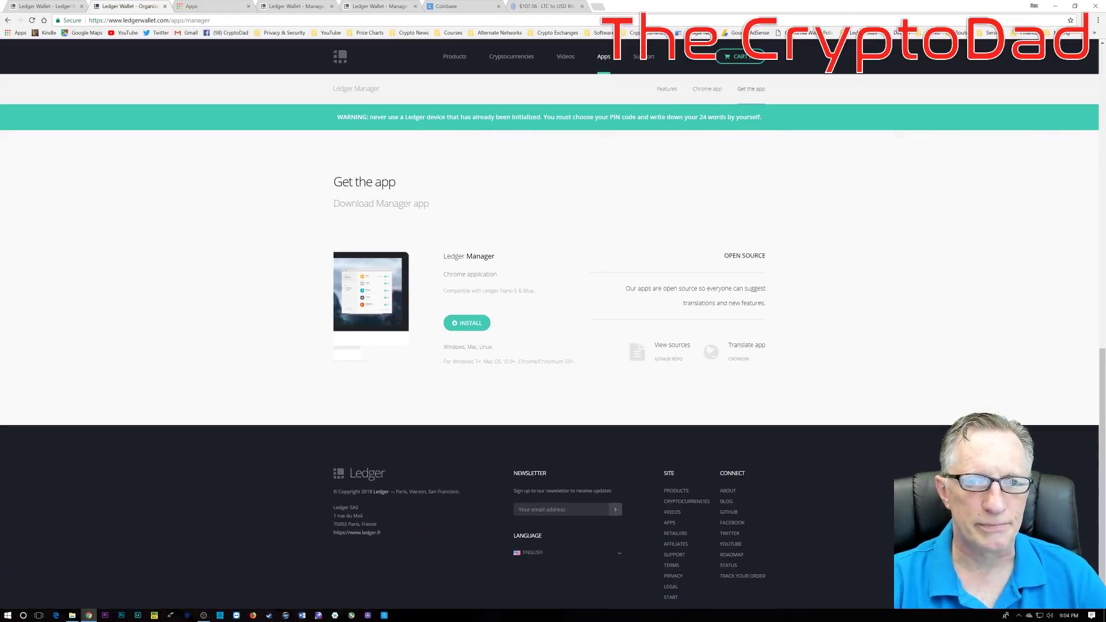
click(468, 324)
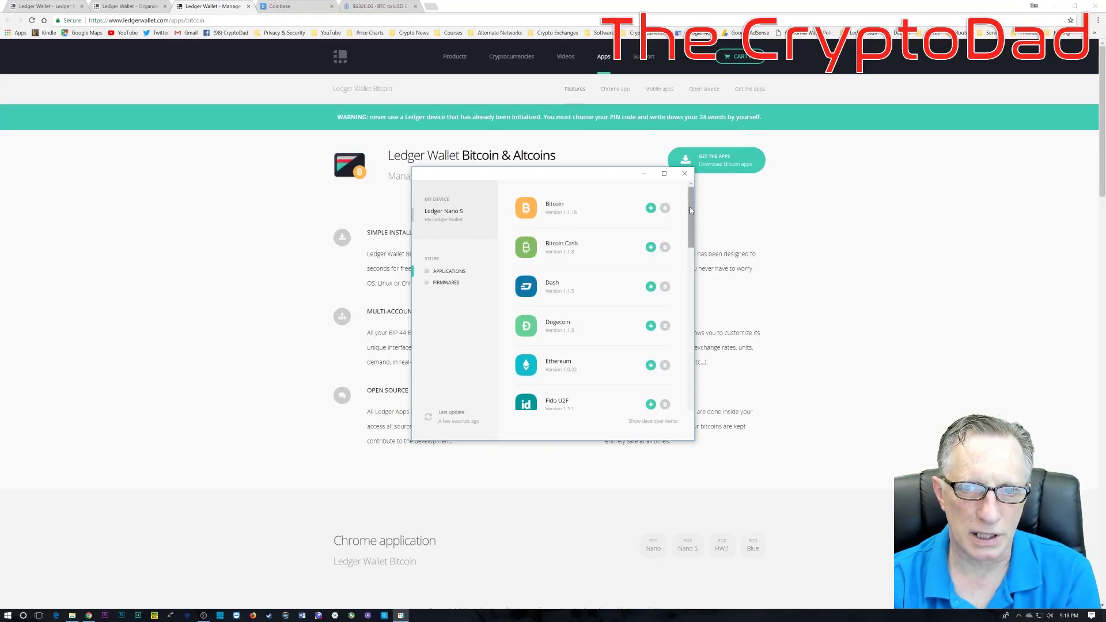
Step: Install the Bitcoin app onto the Nano S from Ledger Manager's Applications list
mouse_move(691, 211)
mouse_down()
mouse_move(692, 229)
mouse_move(691, 206)
mouse_up()
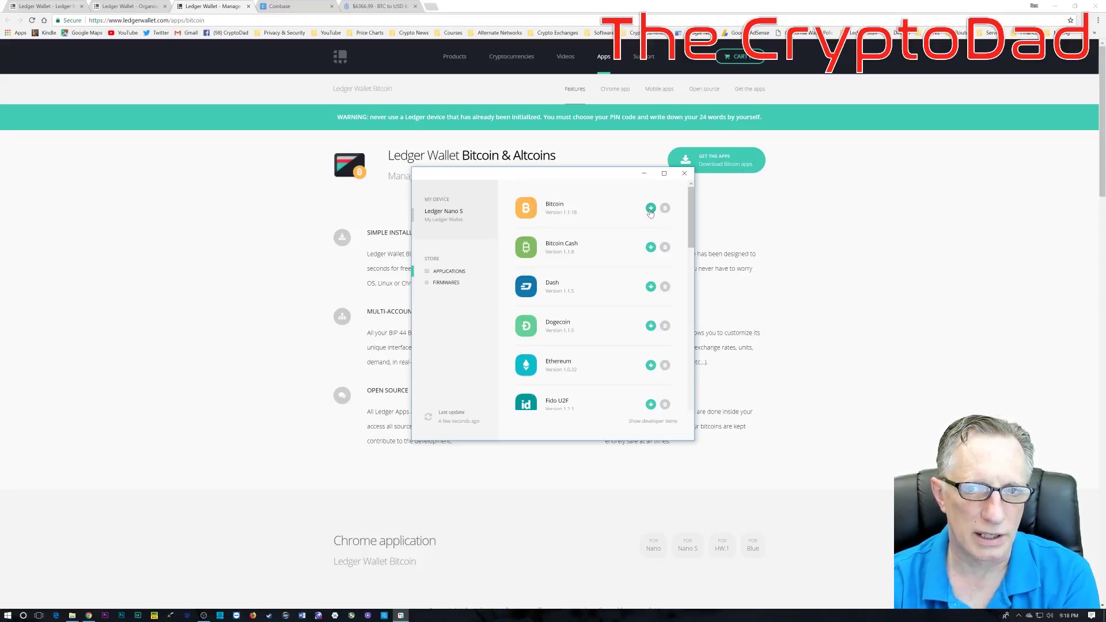
click(650, 208)
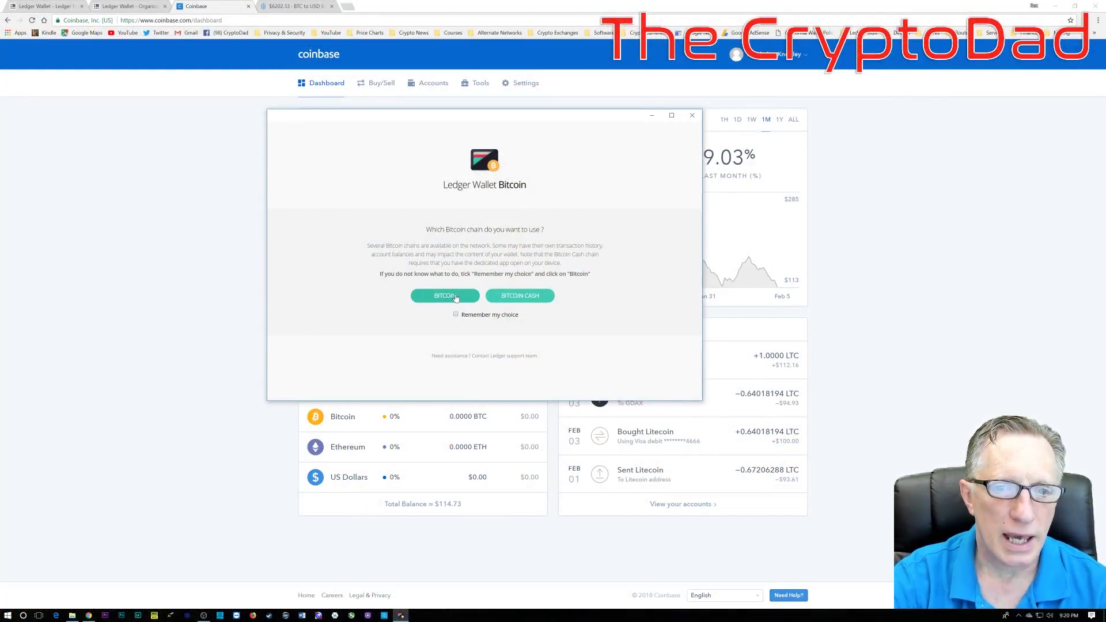
Step: Choose the SegWit Bitcoin chain, copy the wallet's receiving address, and switch to GDAX
click(445, 298)
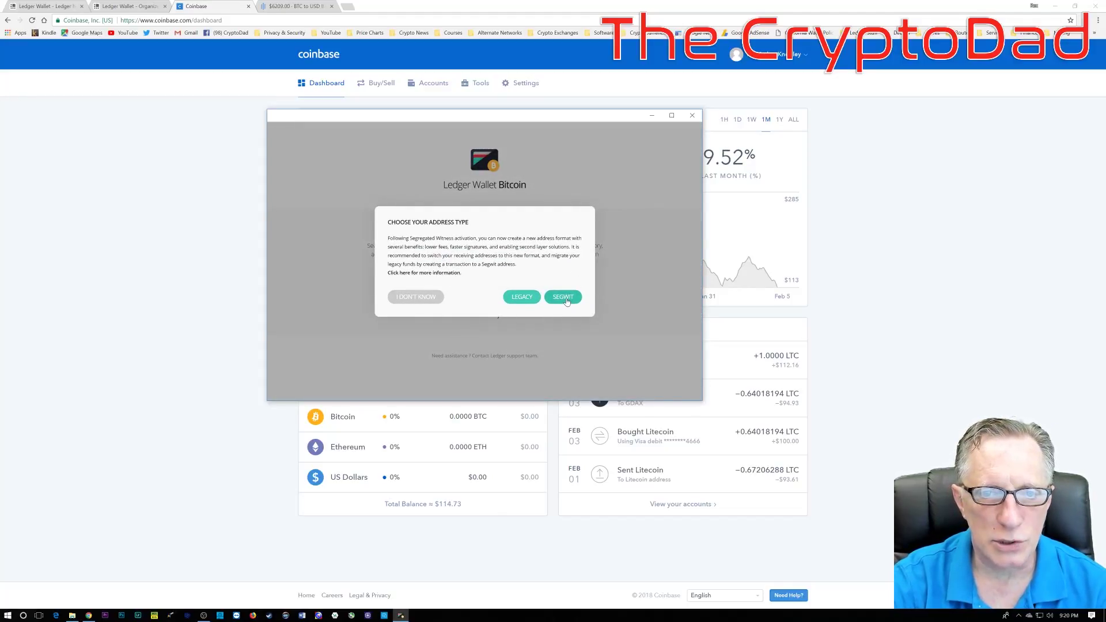
click(564, 298)
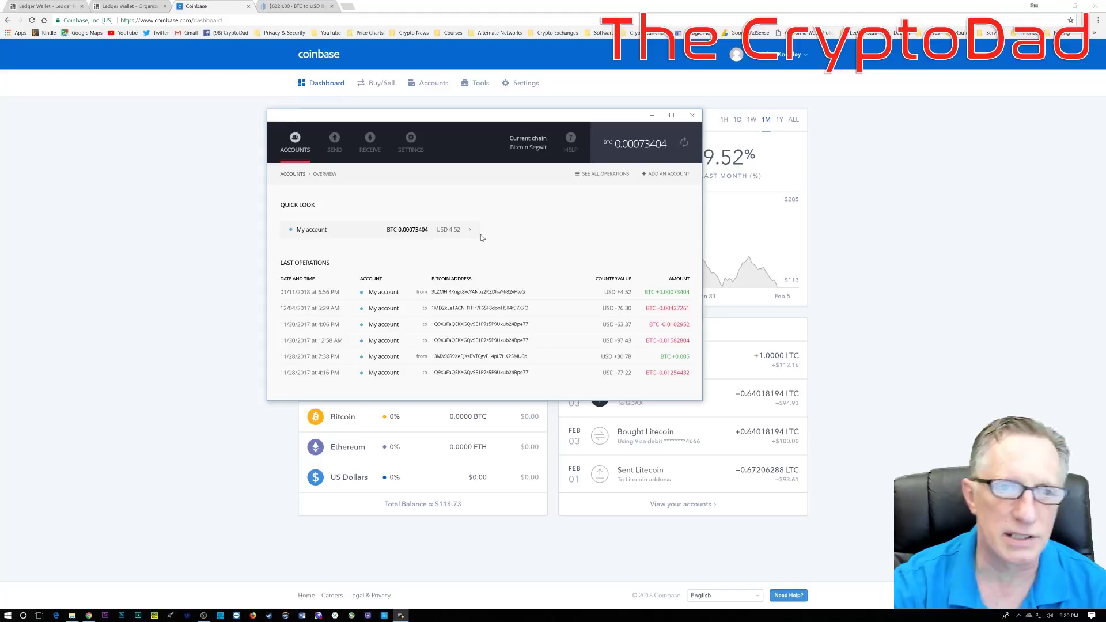
click(370, 143)
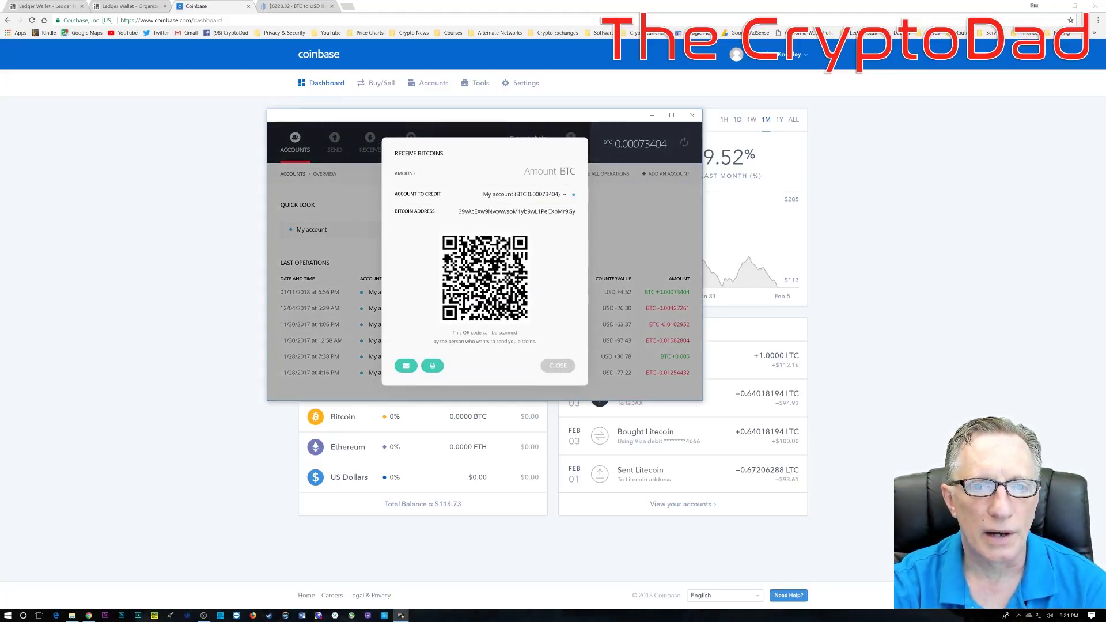
double_click(517, 212)
key(ctrl+c)
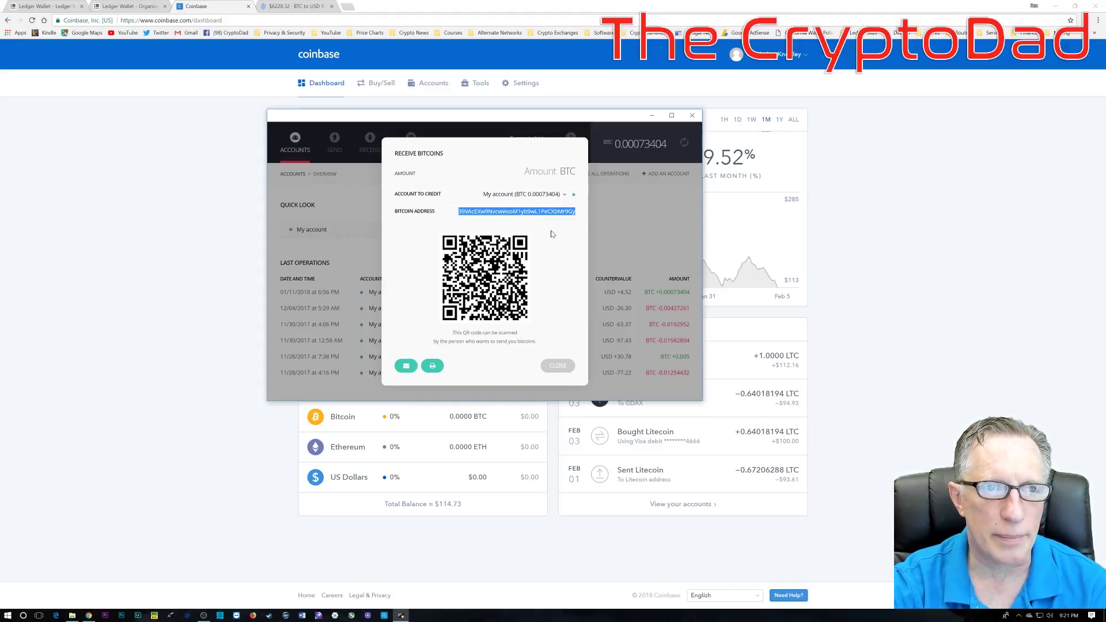
click(289, 6)
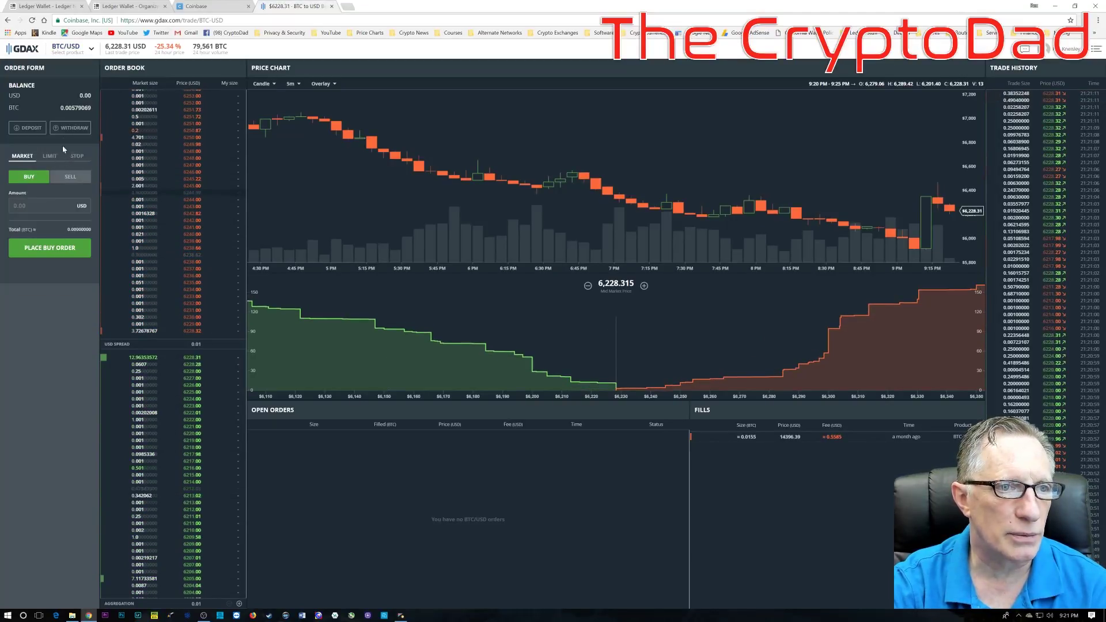
Step: Withdraw the maximum 0.00579069 BTC to the pasted Ledger address, confirming with the two-factor code
click(72, 128)
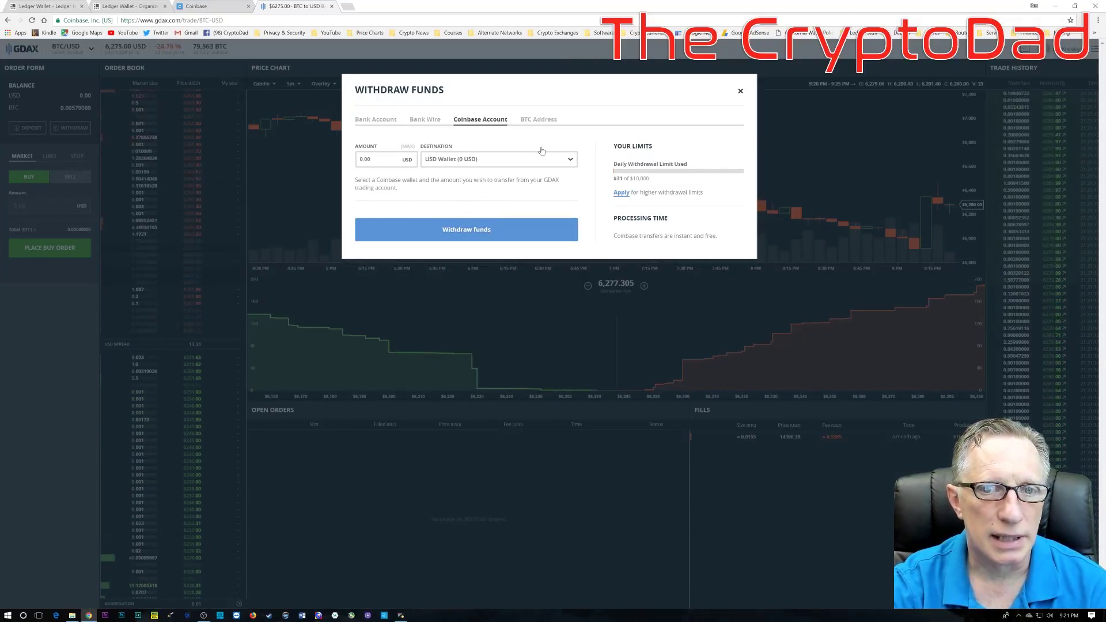
click(541, 120)
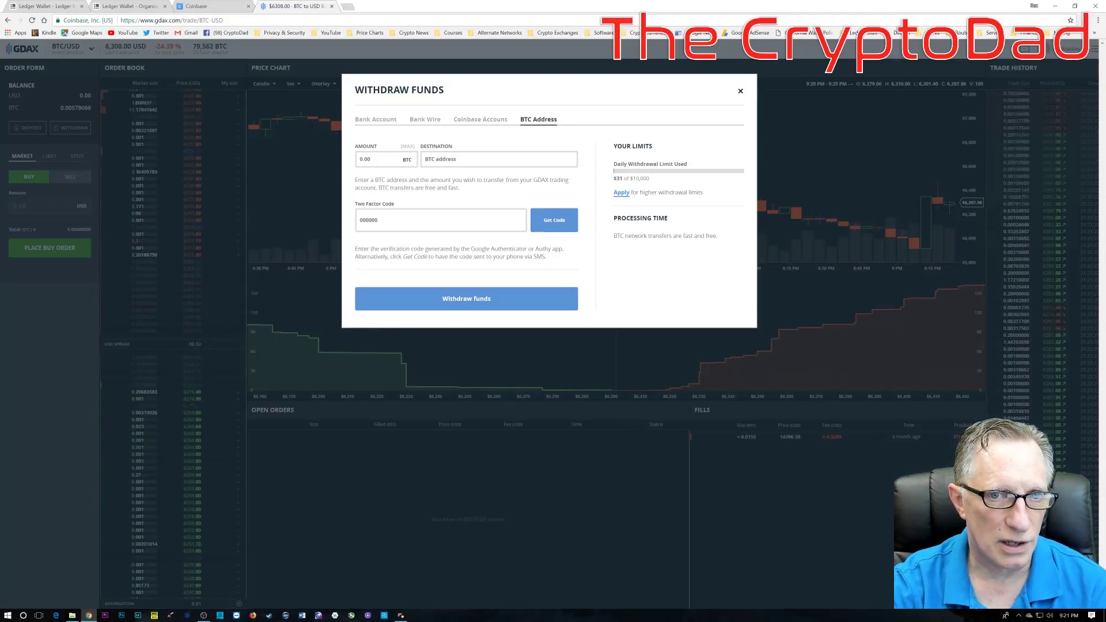
click(499, 159)
key(Escape)
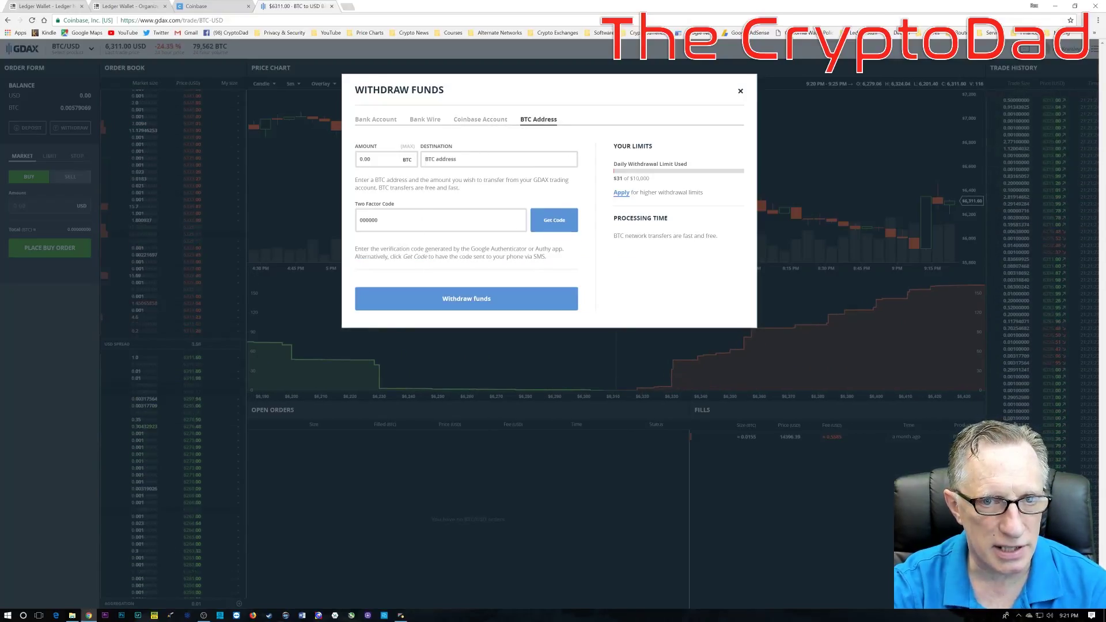
key(ctrl+v)
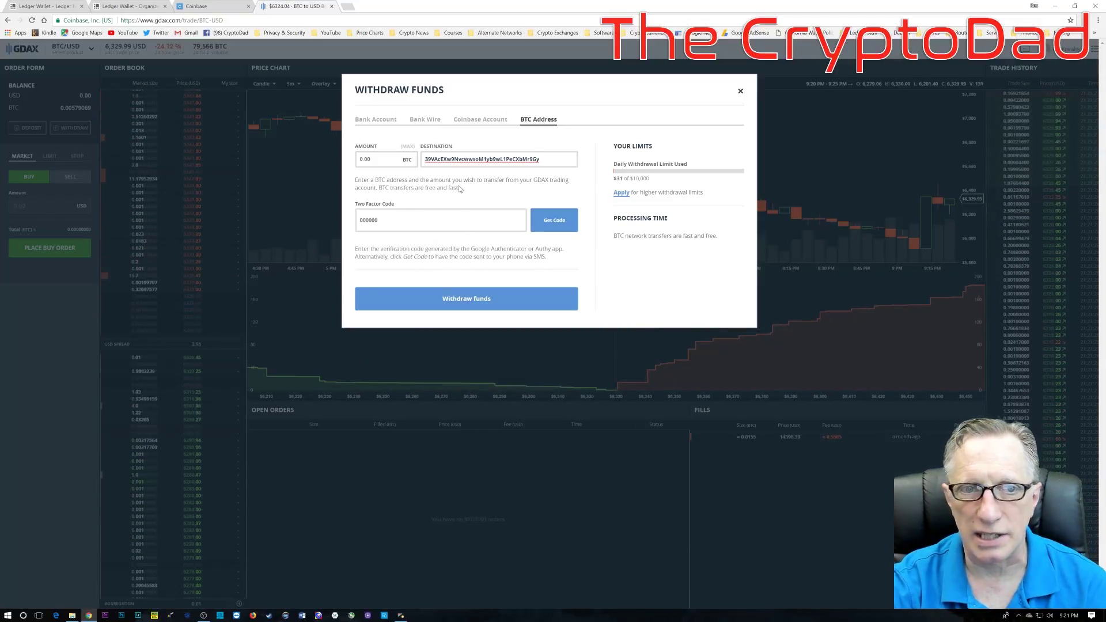
click(407, 147)
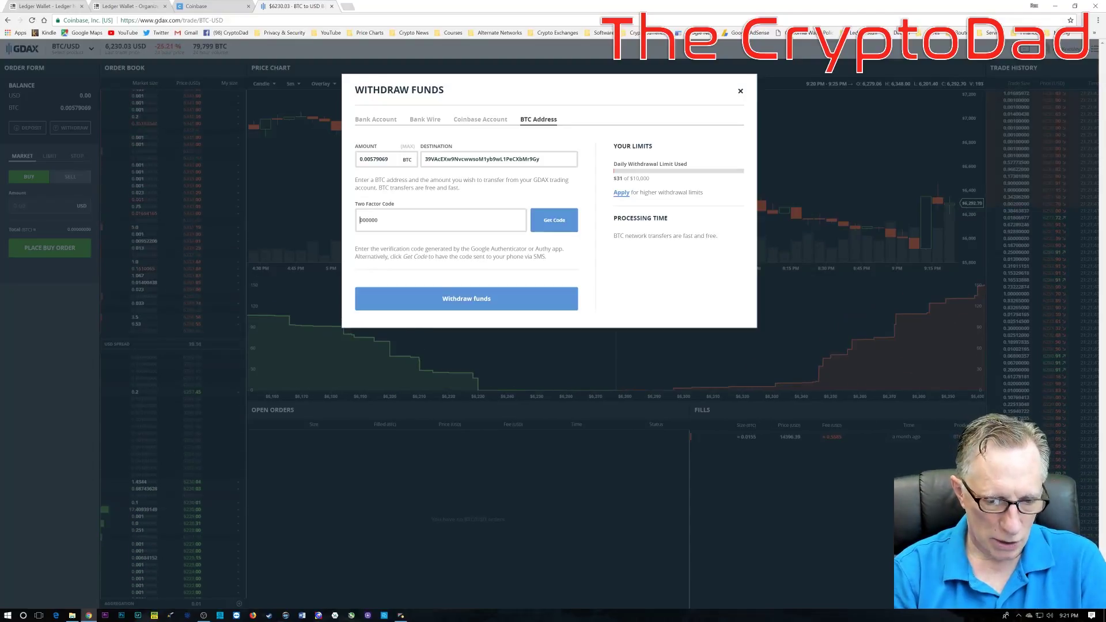
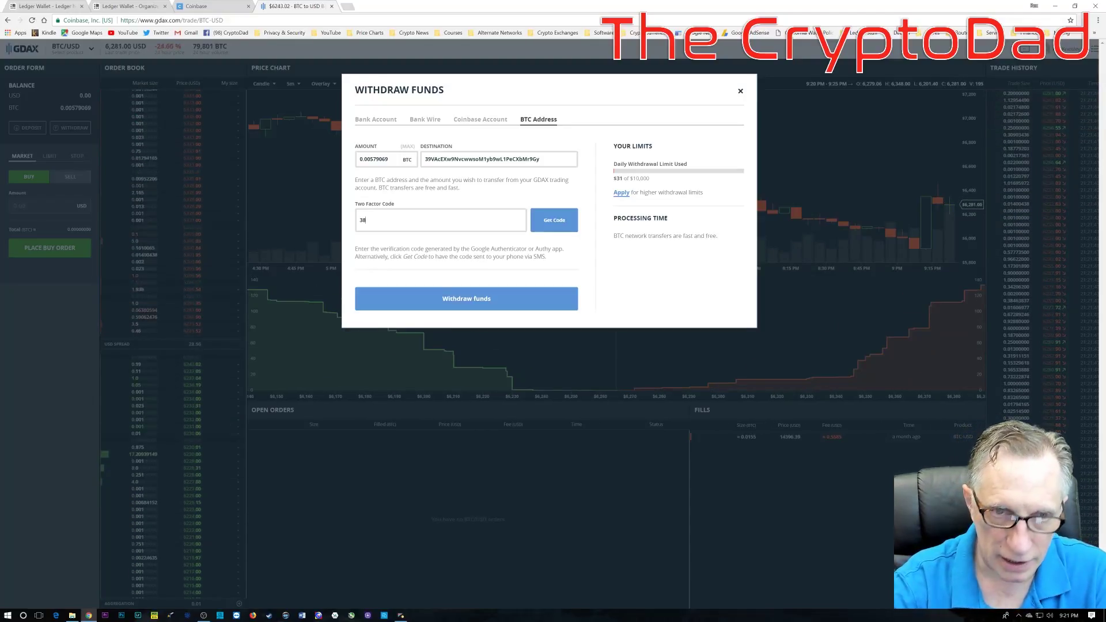
click(477, 302)
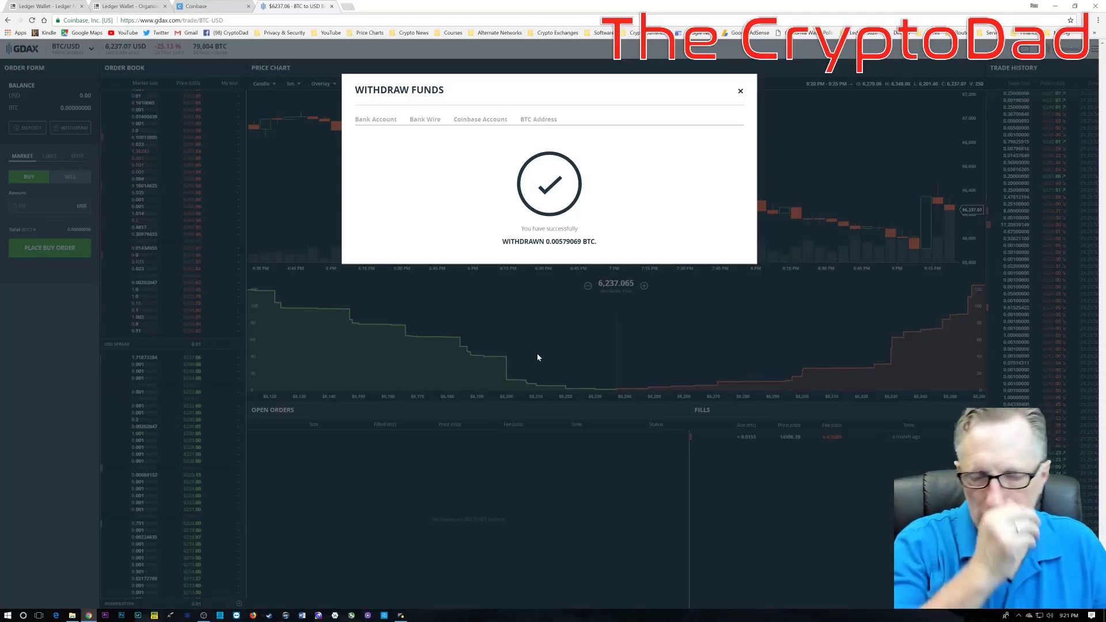
click(741, 93)
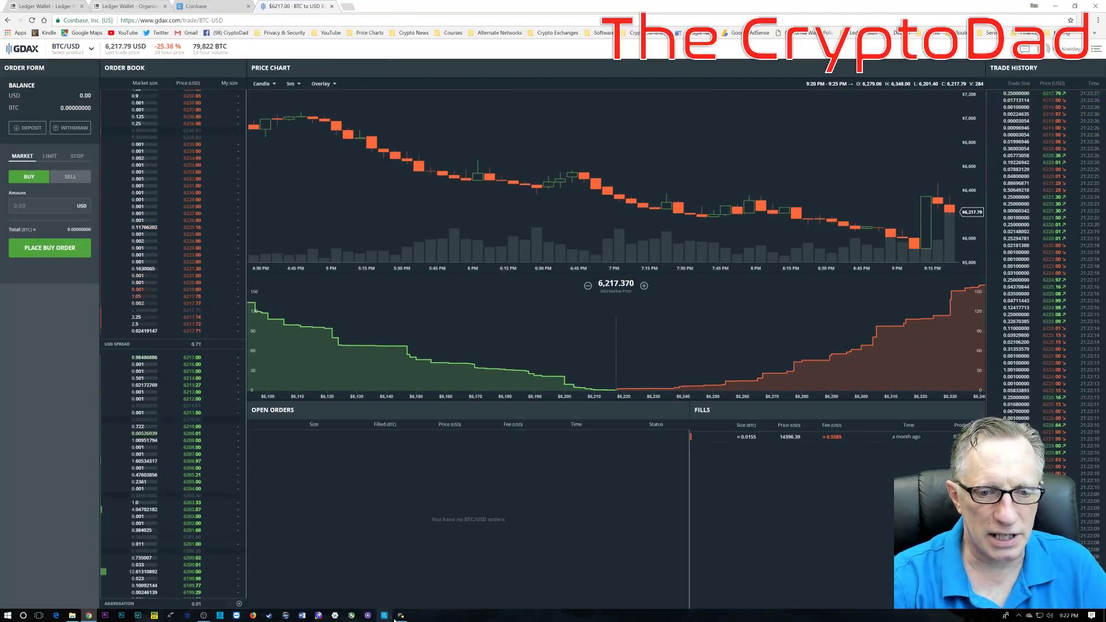
Step: Close Ledger Wallet's Receive dialog and refresh the account to check for the incoming BTC
click(401, 615)
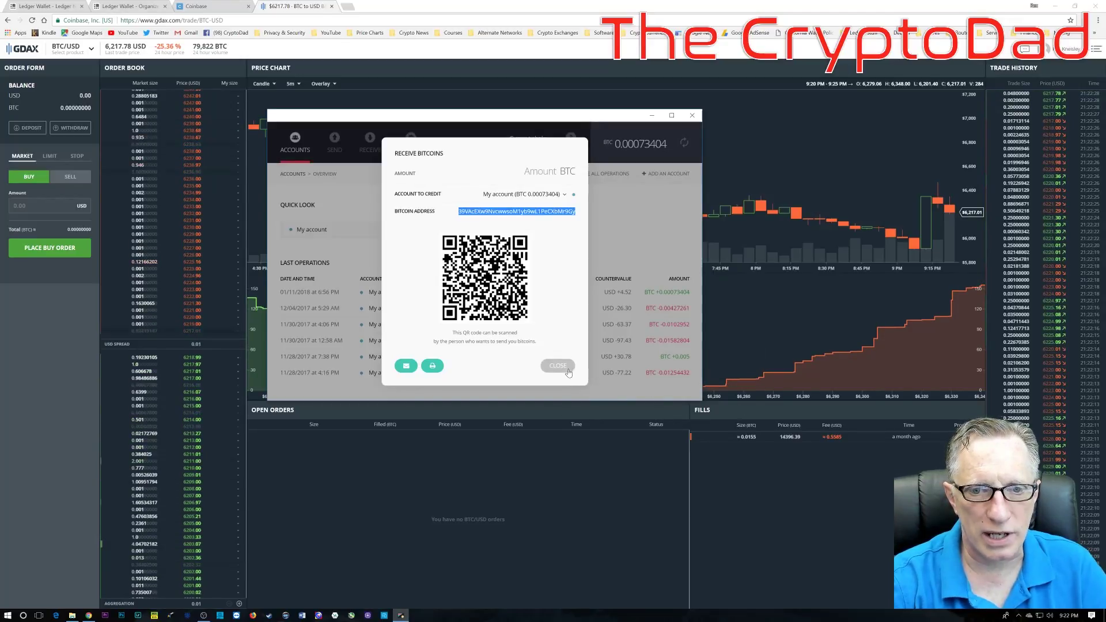
click(558, 365)
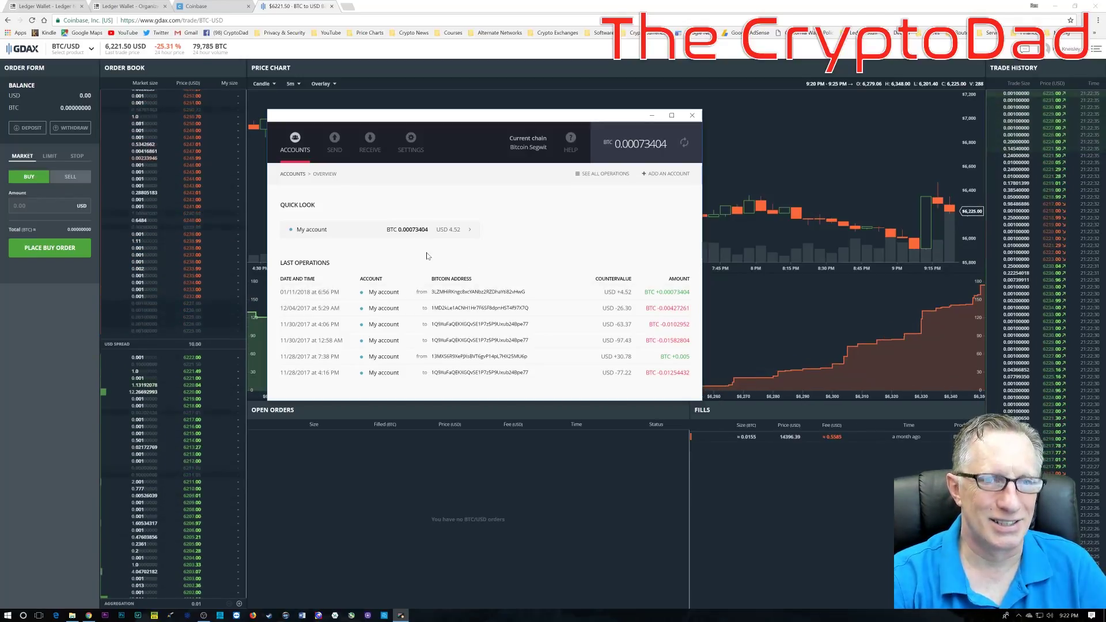
click(686, 142)
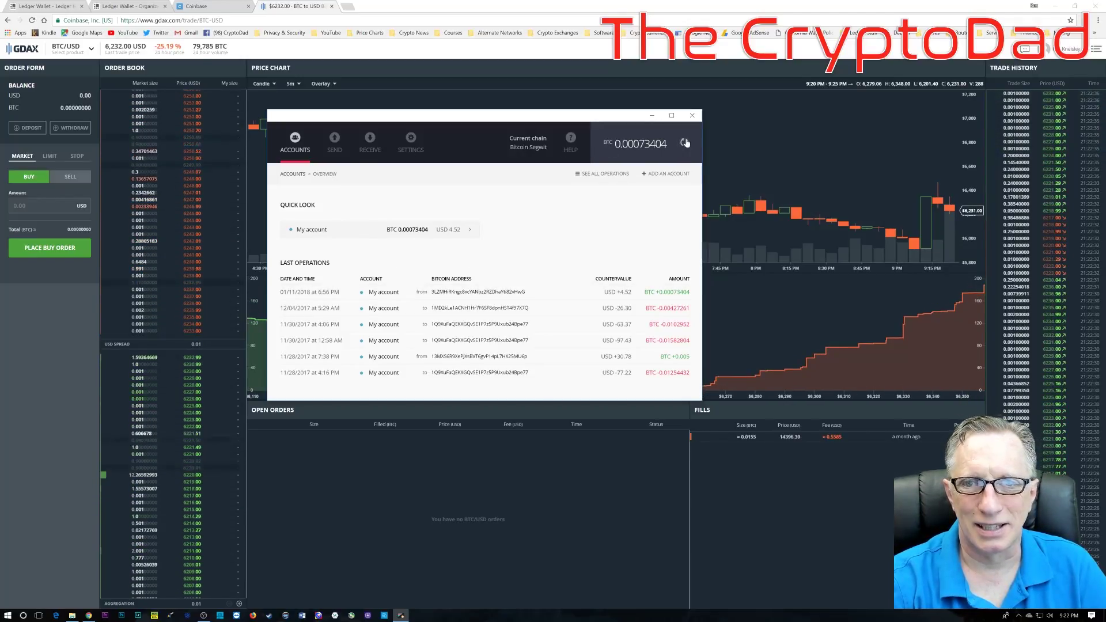